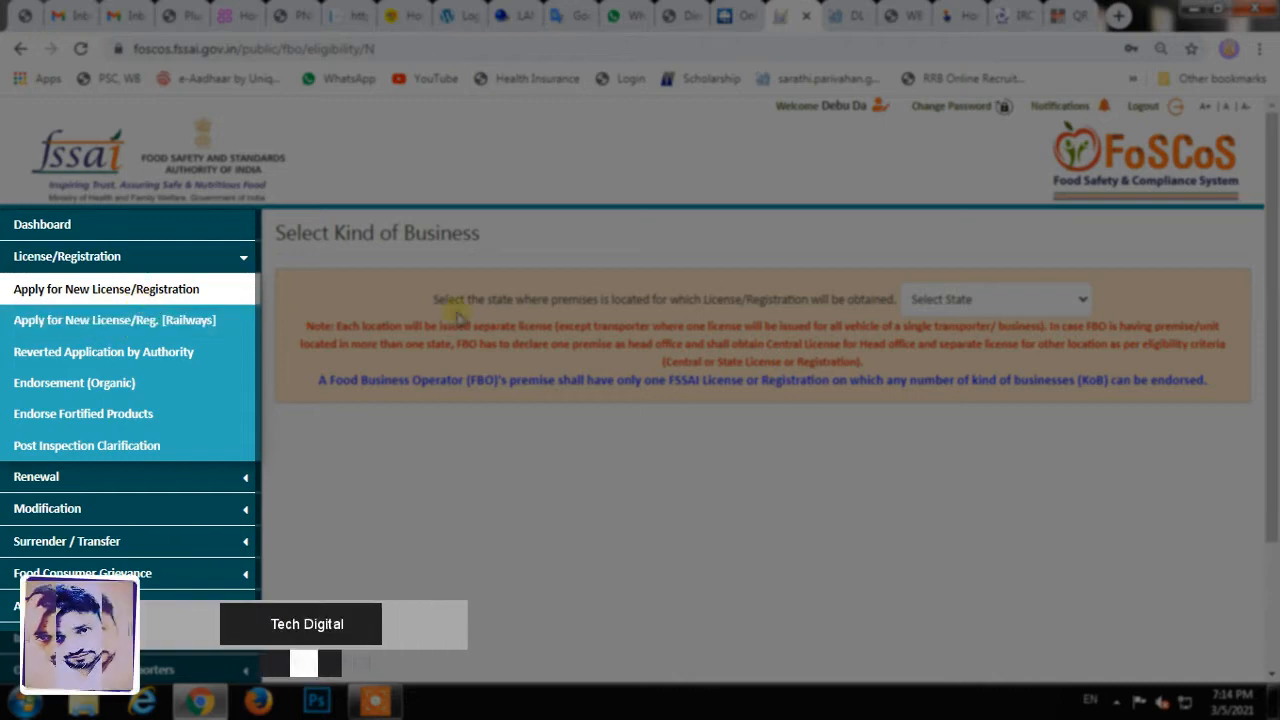
Select West Bengal as the state where the premises are located
{"action": "left_click", "coordinate": [1007, 306]}
{"action": "left_click", "coordinate": [950, 306]}
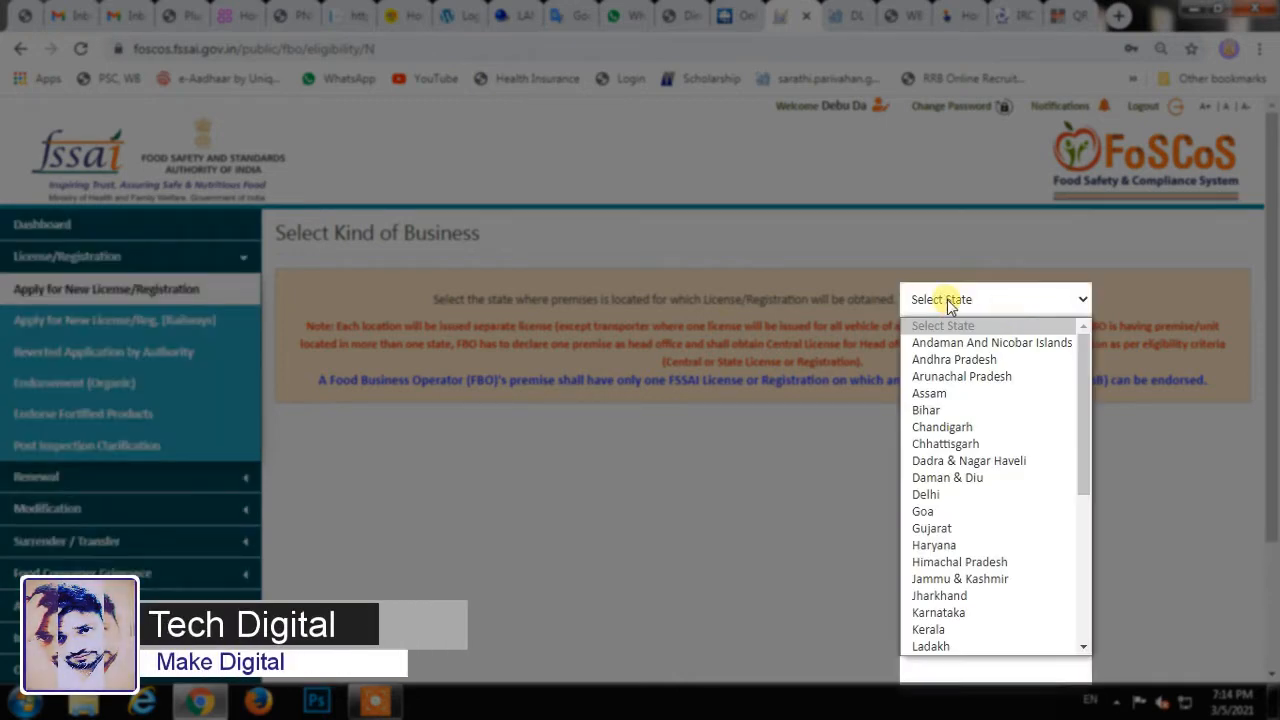
{"action": "key", "text": "w"}
{"action": "key", "text": "Return"}
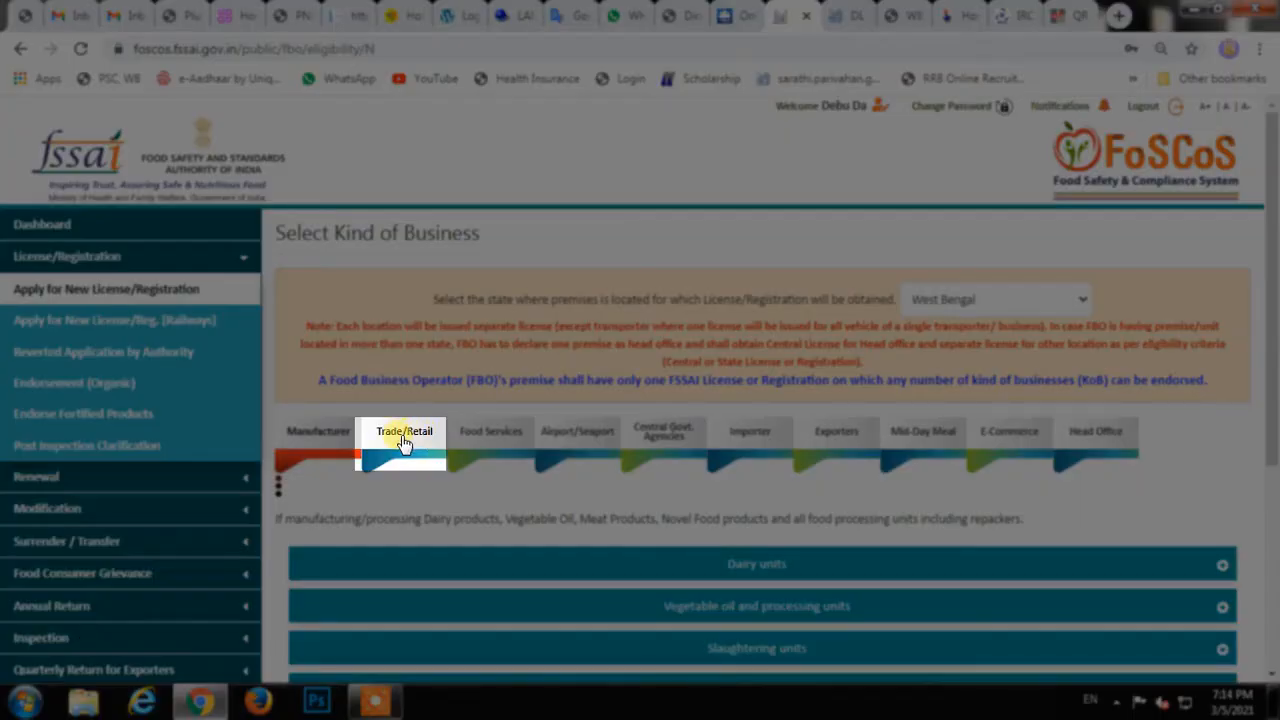
Choose Trade/Retail Retailer with turnover up to 12 lakhs/annum and proceed to eligibility
{"action": "left_click", "coordinate": [409, 440]}
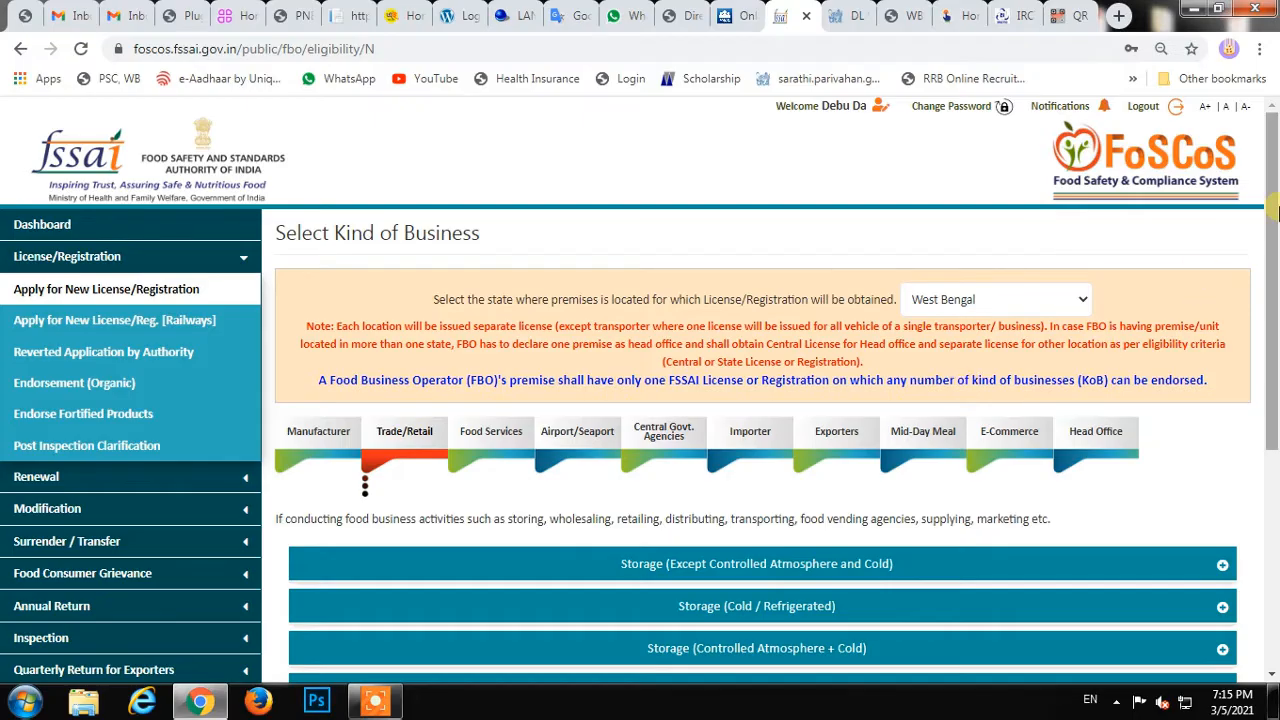
{"action": "scroll", "coordinate": [1276, 287], "scroll_direction": "down", "scroll_amount": 1}
{"action": "scroll", "coordinate": [1276, 287], "scroll_direction": "down", "scroll_amount": 3}
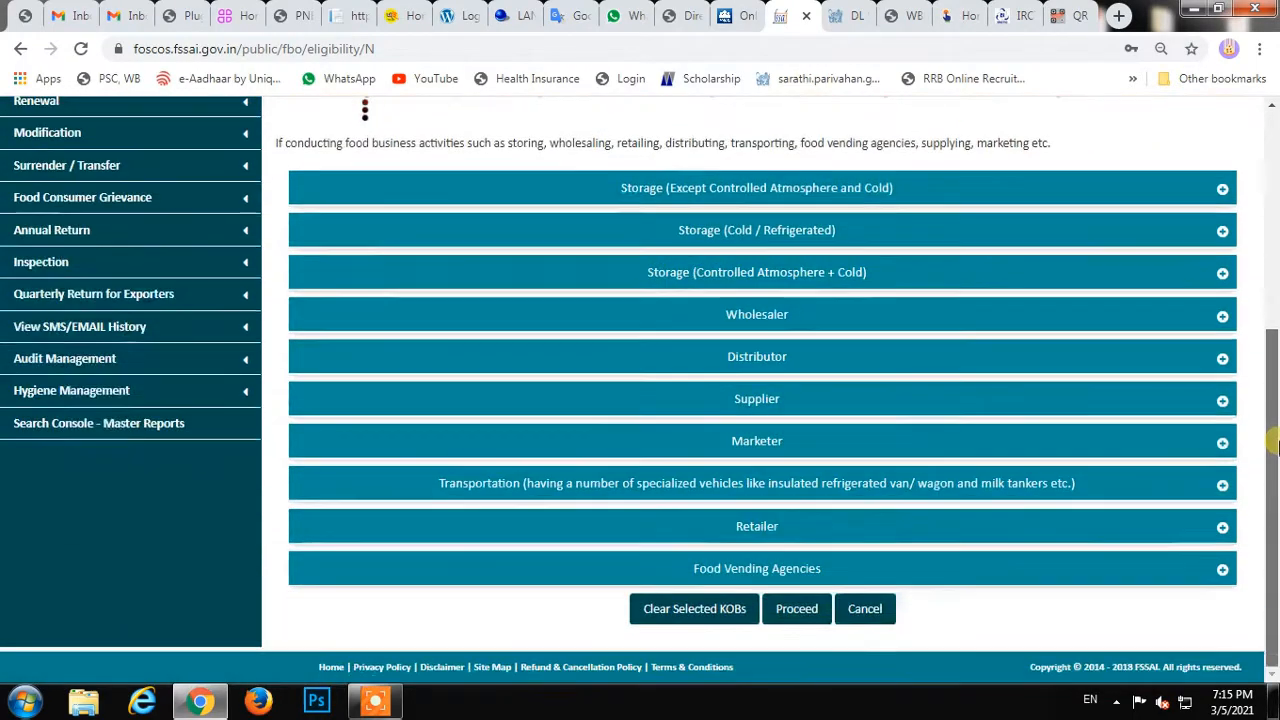
{"action": "left_click", "coordinate": [760, 530]}
{"action": "scroll", "coordinate": [1272, 450], "scroll_direction": "down", "scroll_amount": 2}
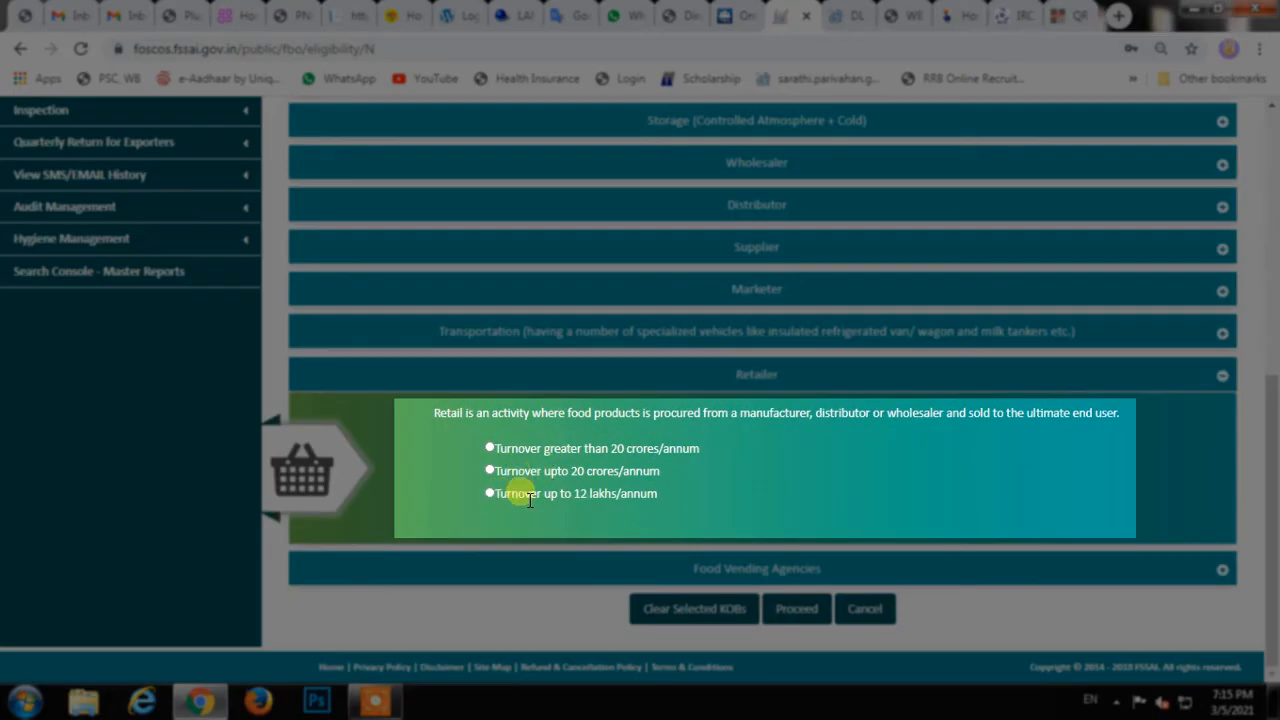
{"action": "left_click_drag", "start_coordinate": [657, 495], "coordinate": [493, 495]}
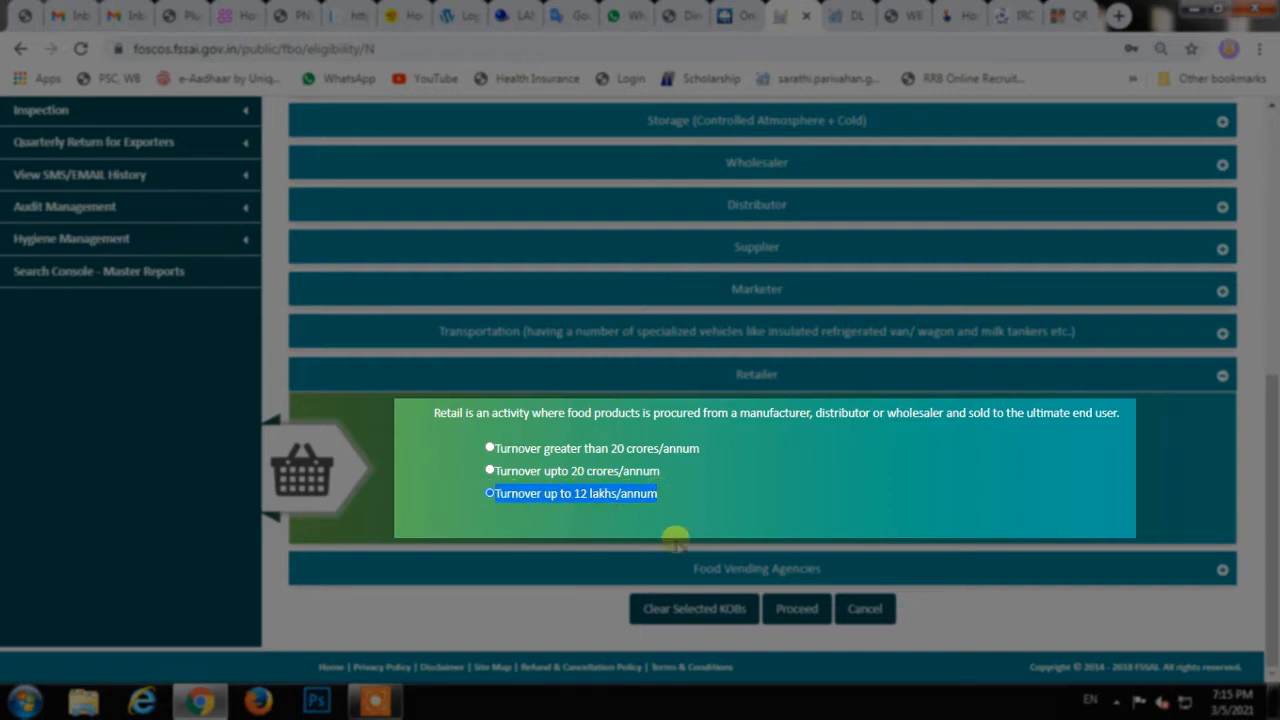
{"action": "left_click", "coordinate": [795, 610]}
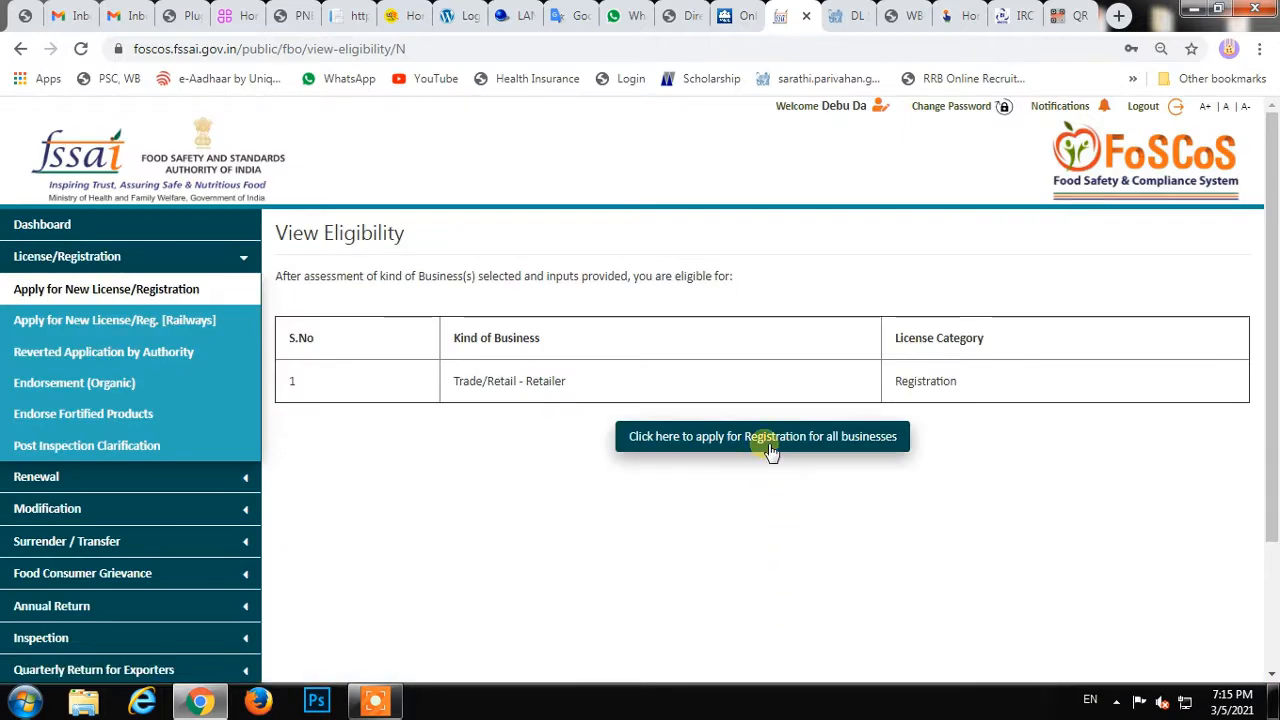
Open the registration form, enter the premises address, then fill in the mobile number and e-mail fields
{"action": "left_click", "coordinate": [770, 450]}
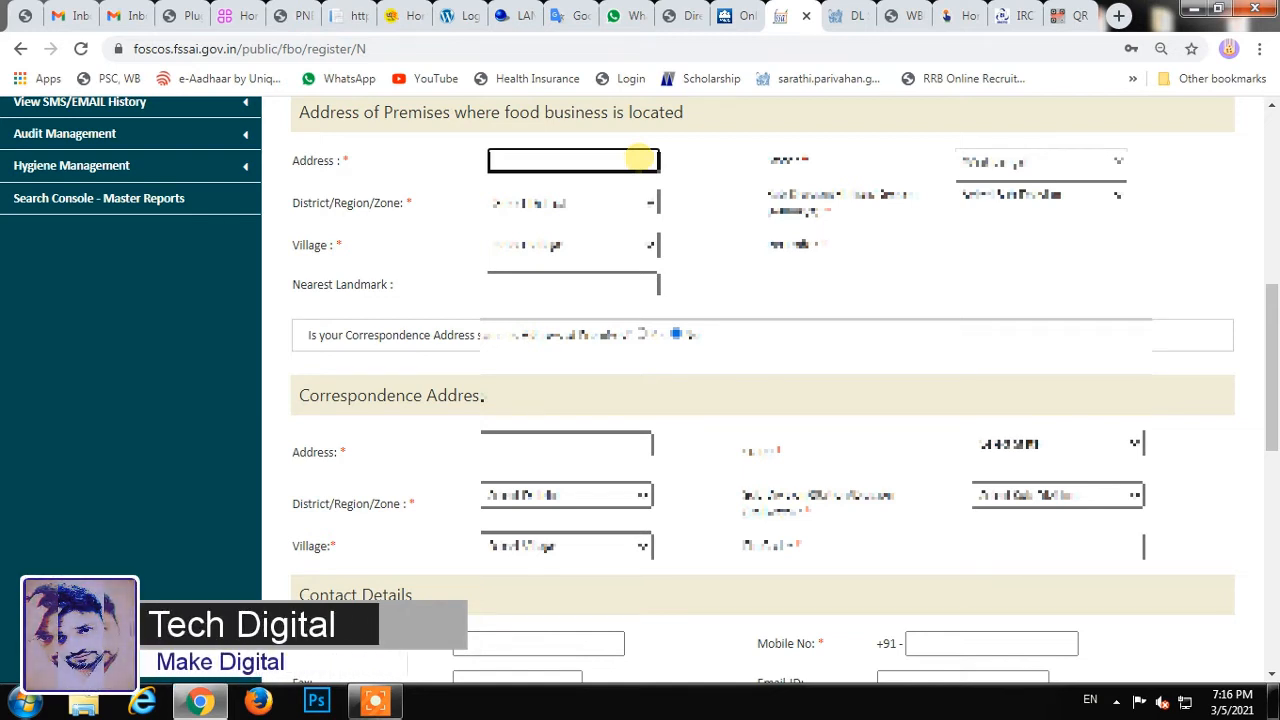
{"action": "type", "text": "barasat"}
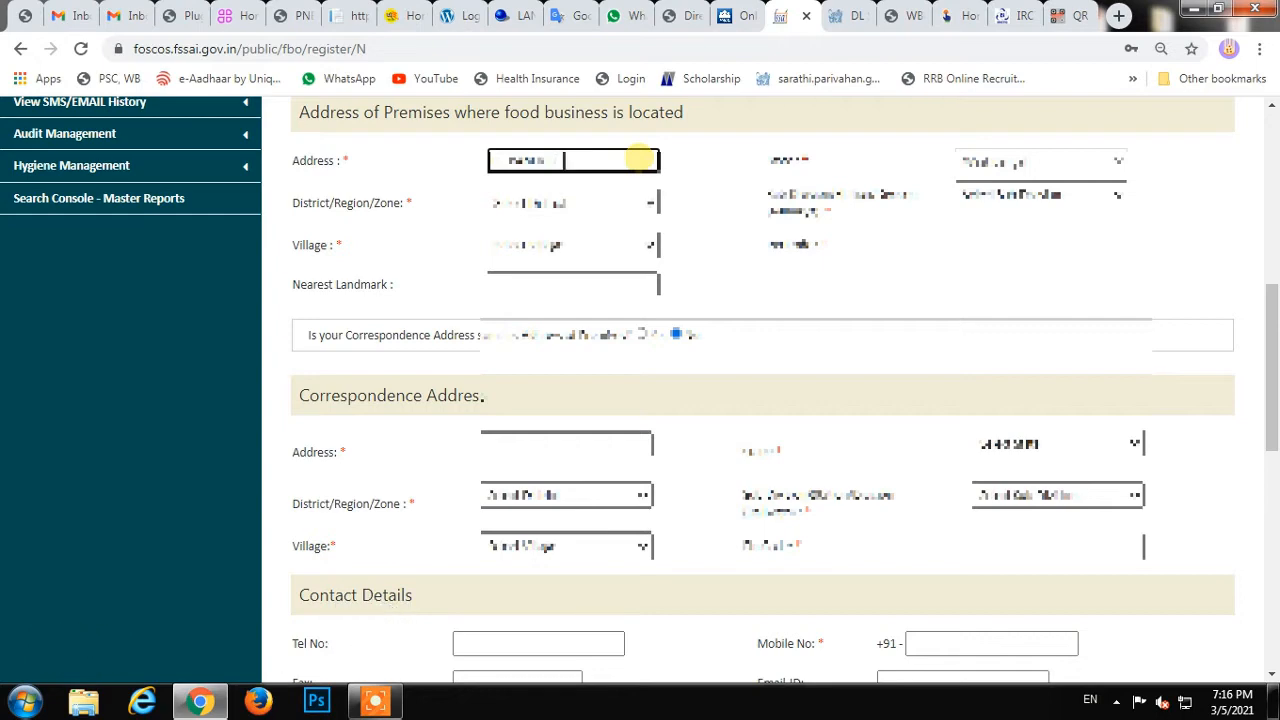
{"action": "left_click_drag", "start_coordinate": [1272, 345], "coordinate": [1270, 439]}
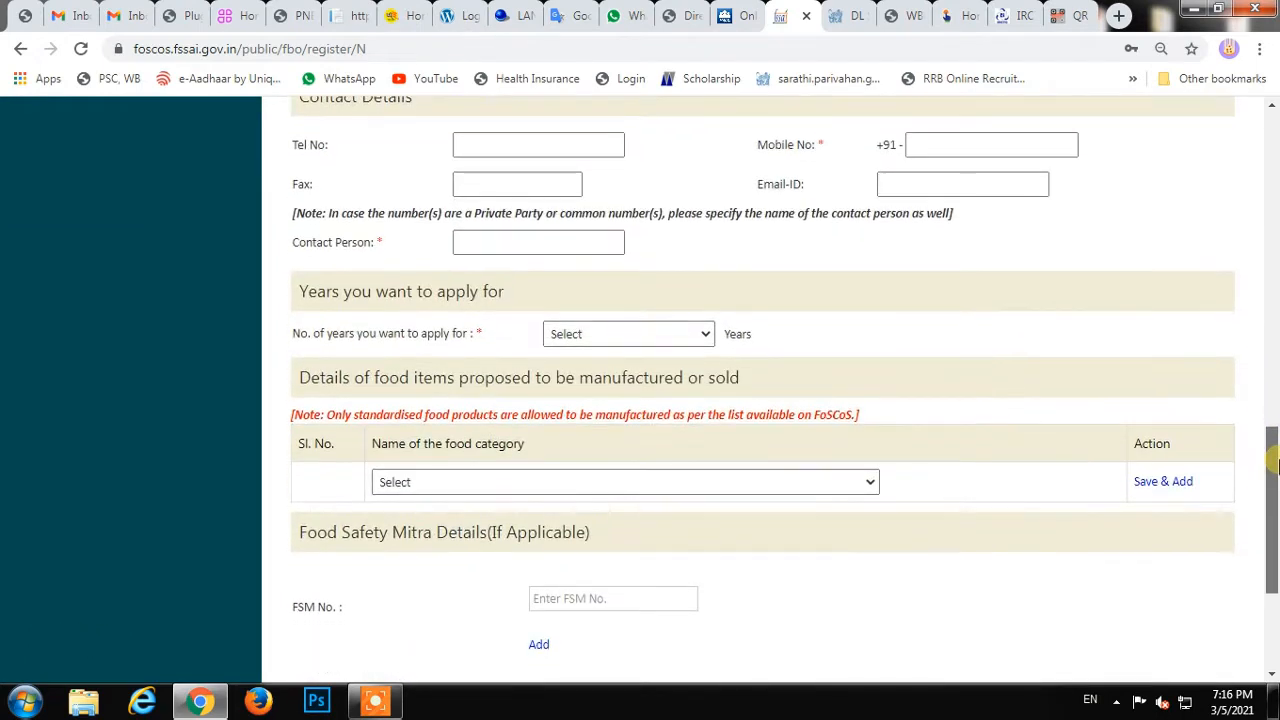
{"action": "left_click", "coordinate": [1010, 168]}
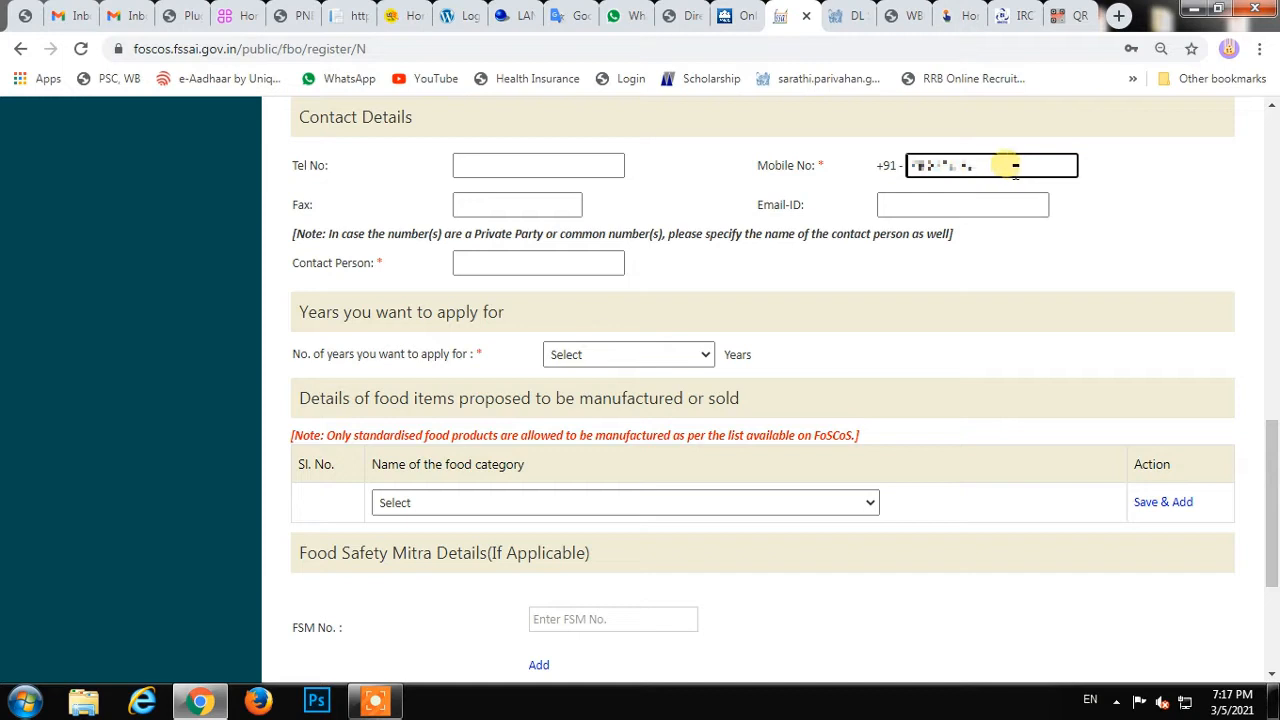
{"action": "left_click", "coordinate": [982, 206]}
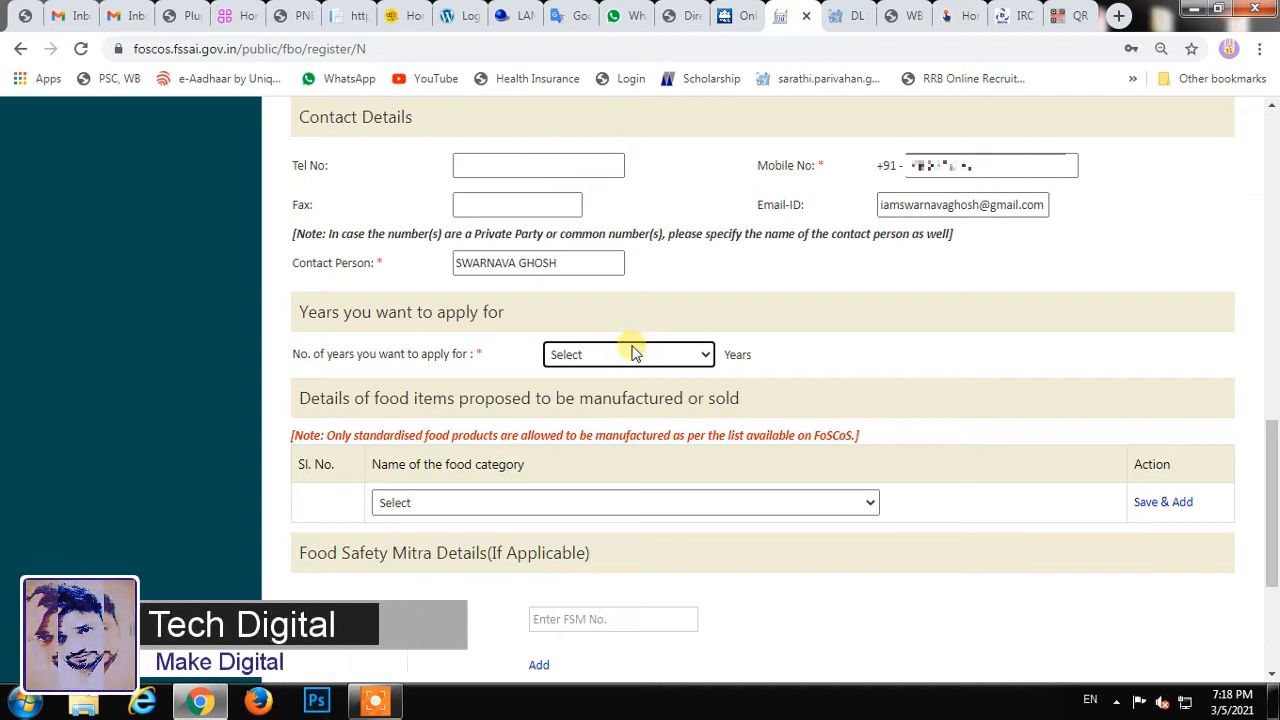
Apply for 1 year, add food category 13 for particular nutritional uses, and set water supply to N/A
{"action": "left_click", "coordinate": [632, 352]}
{"action": "left_click", "coordinate": [594, 397]}
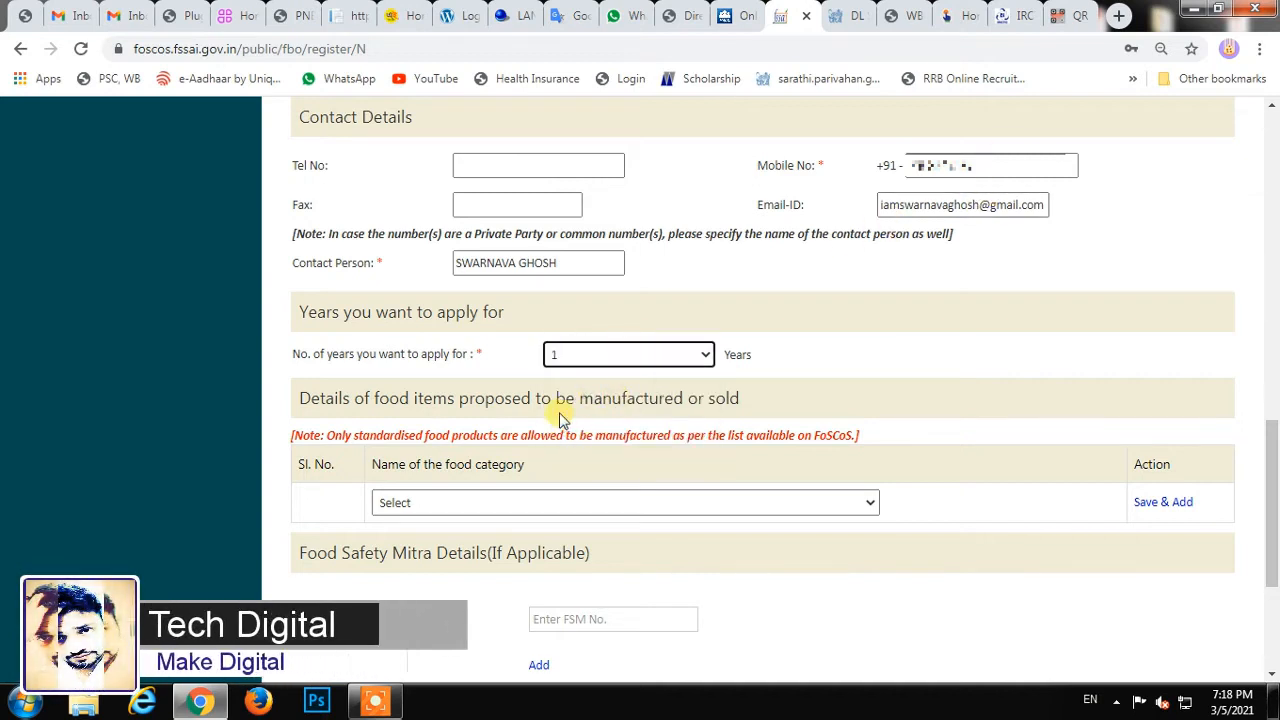
{"action": "key", "text": "Tab"}
{"action": "type", "text": "13"}
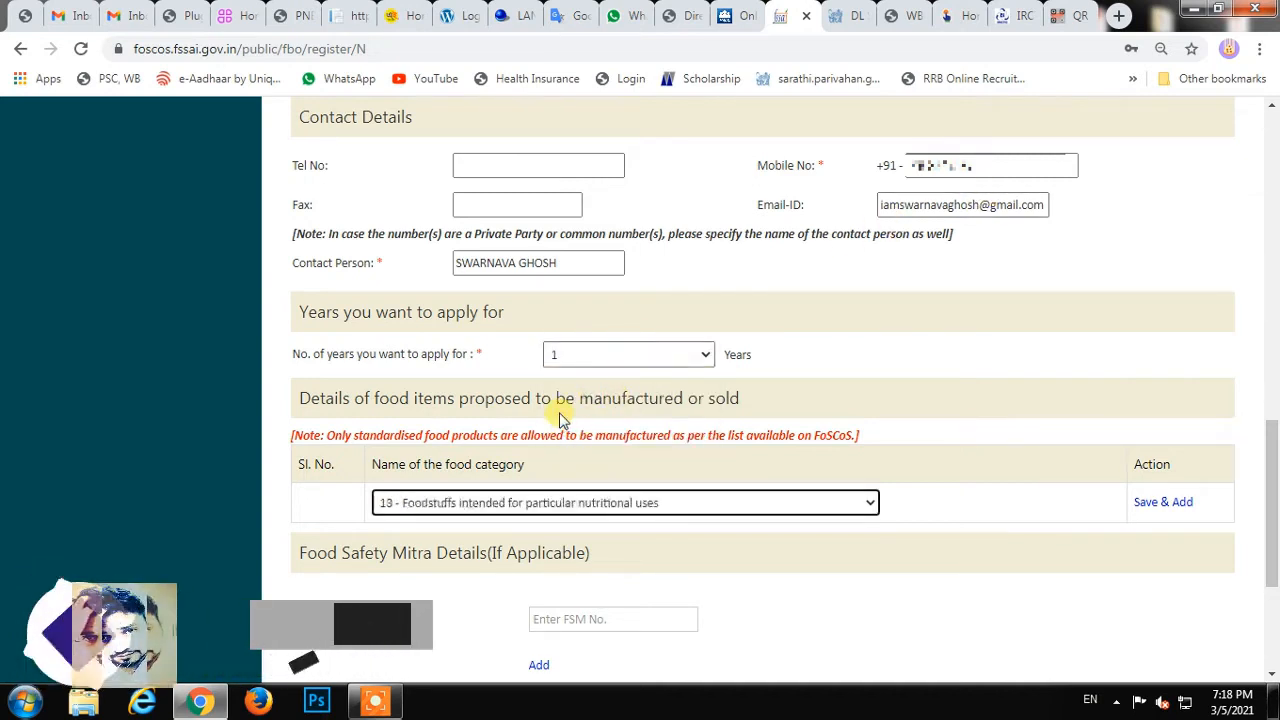
{"action": "left_click", "coordinate": [1162, 502]}
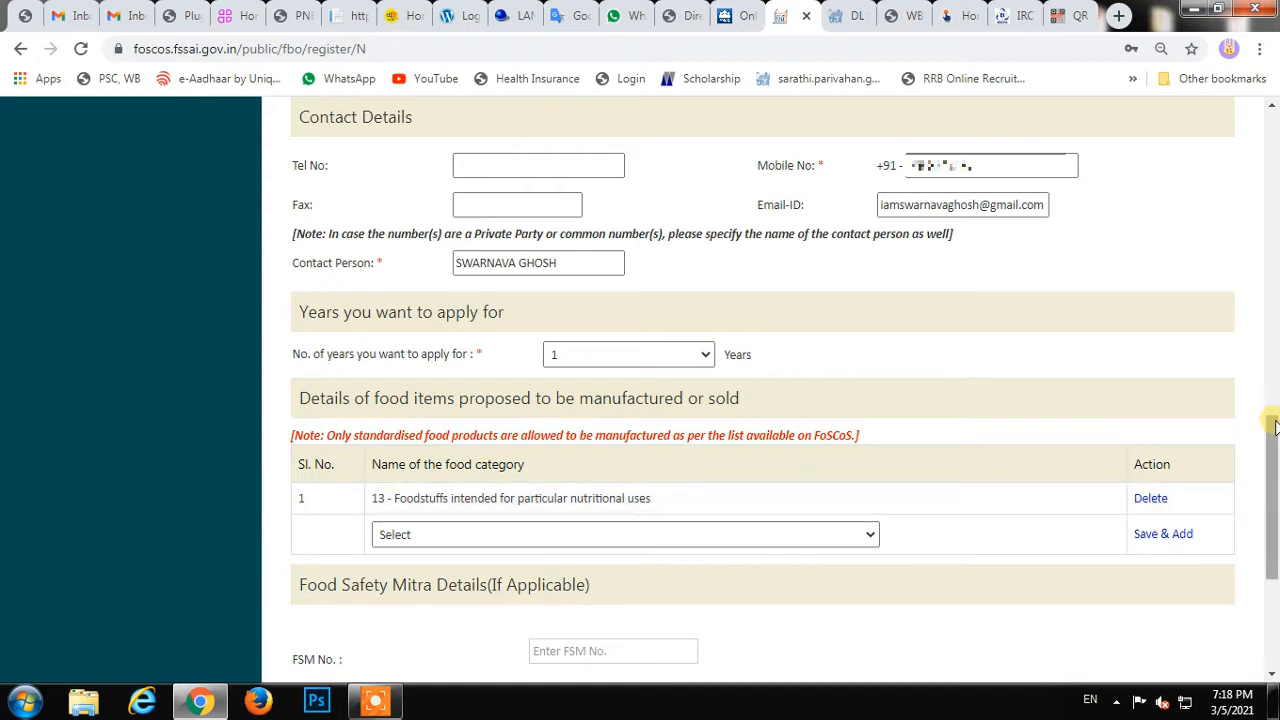
{"action": "left_click_drag", "start_coordinate": [1274, 427], "coordinate": [1274, 515]}
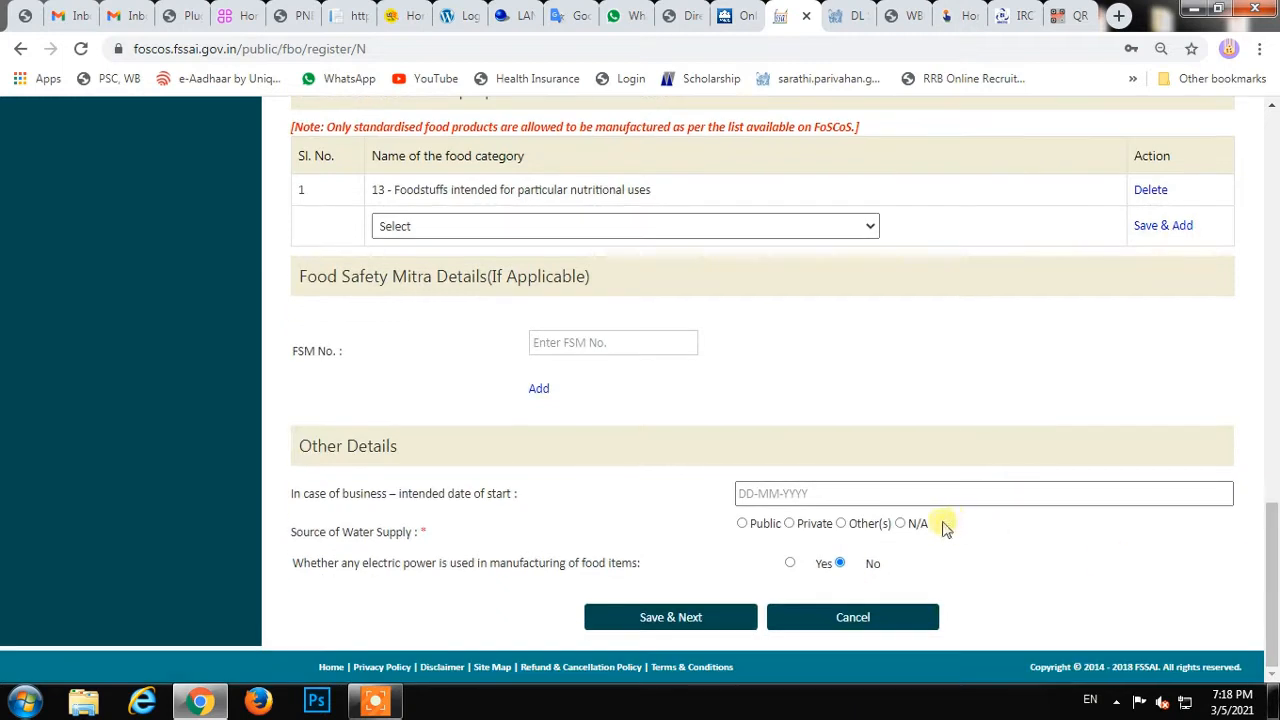
{"action": "left_click", "coordinate": [906, 530]}
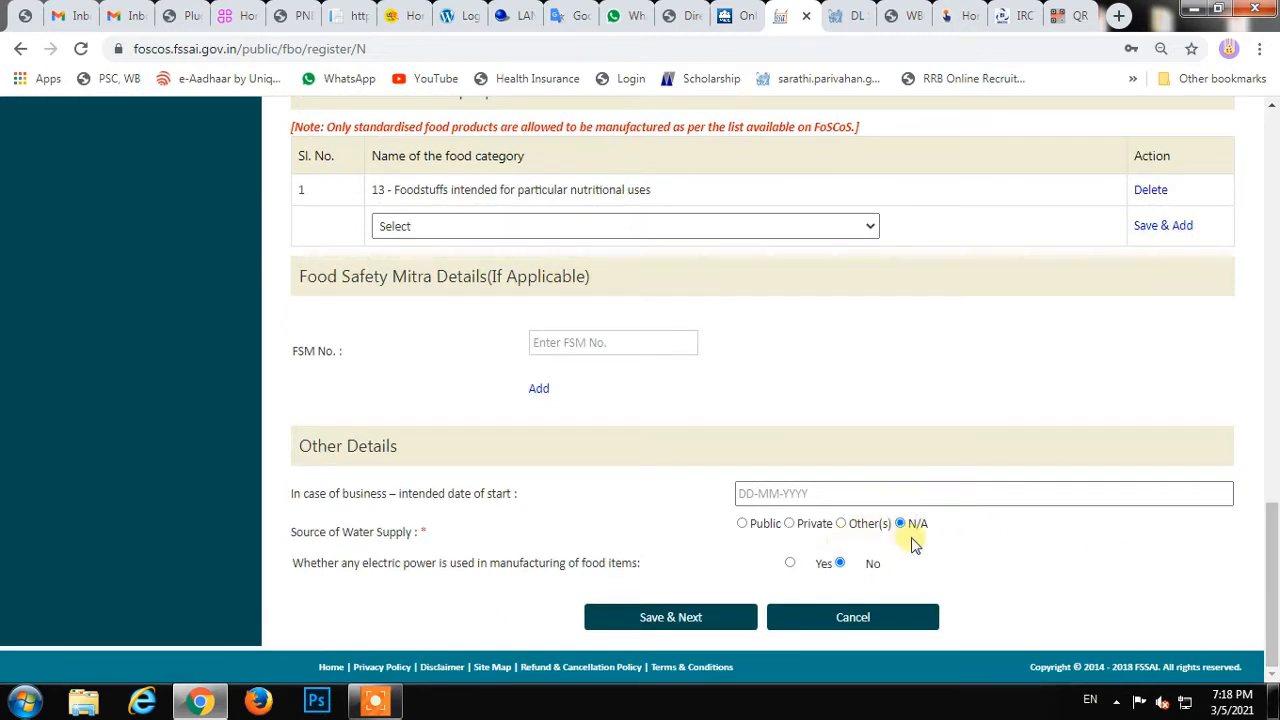
Save the form and upload the PHOTO image from the SARADA DRUG HOUSE folder
{"action": "left_click", "coordinate": [716, 614]}
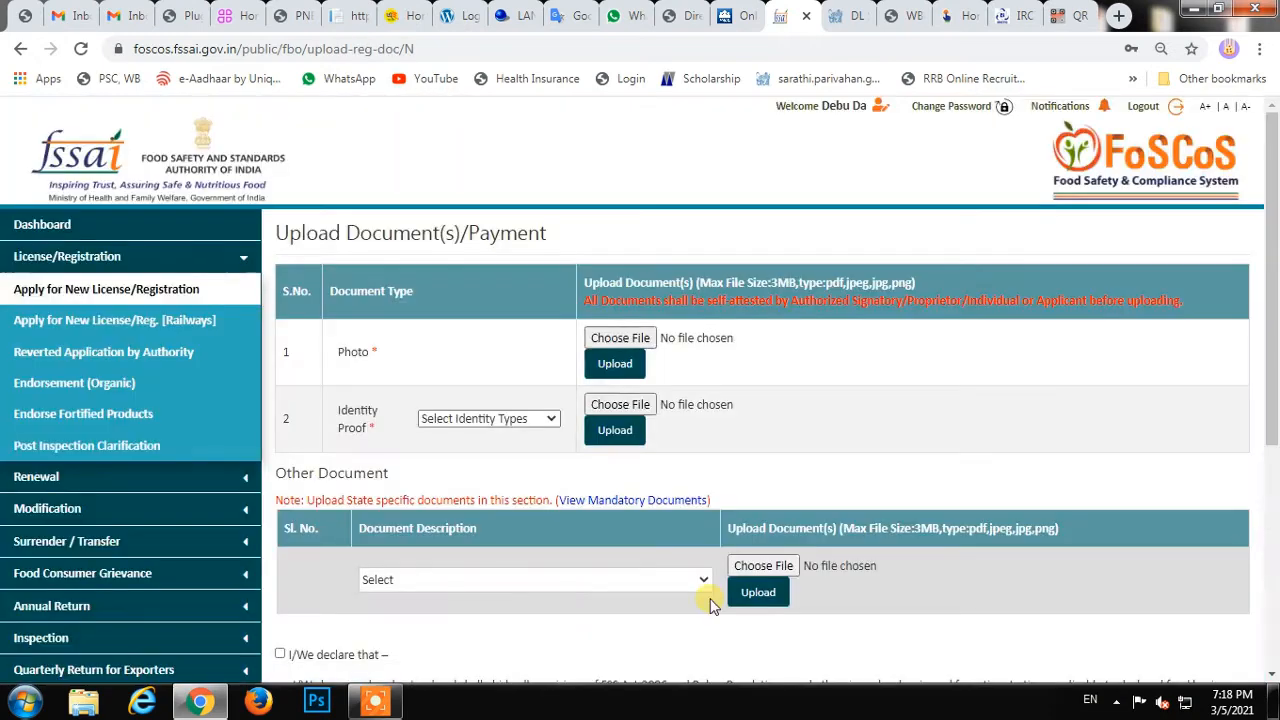
{"action": "left_click", "coordinate": [621, 337]}
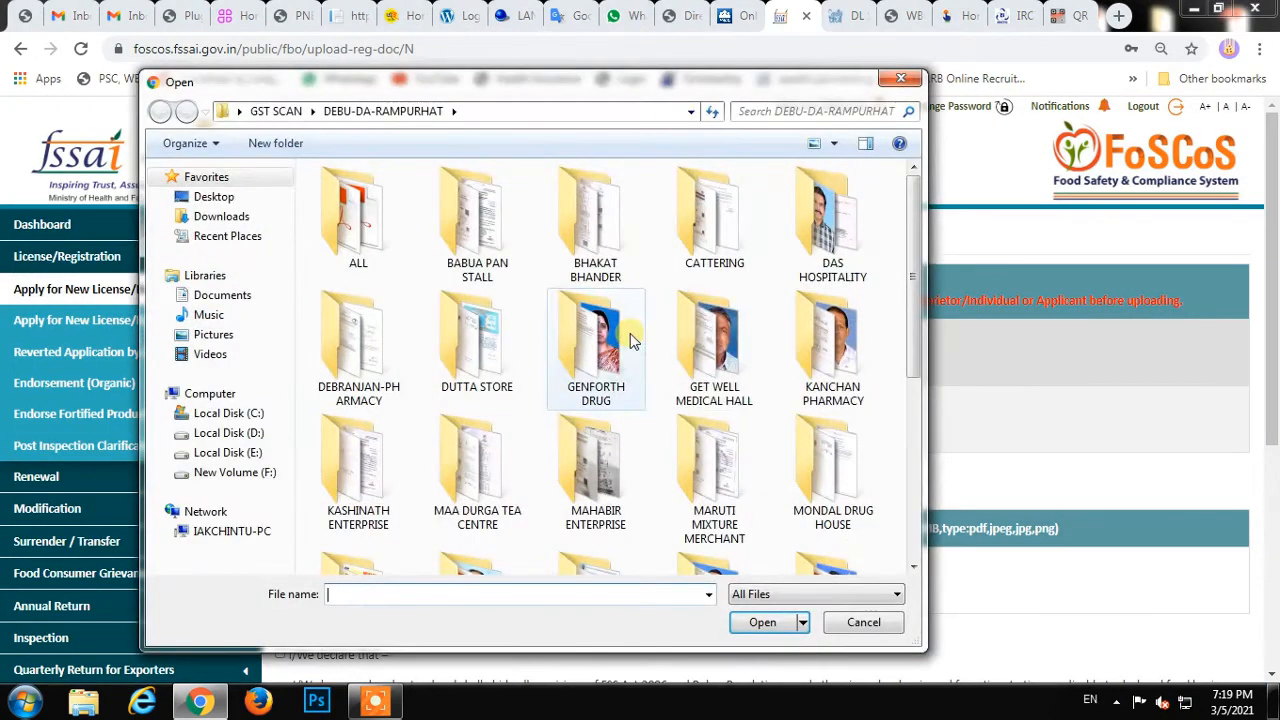
{"action": "left_click_drag", "start_coordinate": [914, 267], "coordinate": [932, 398]}
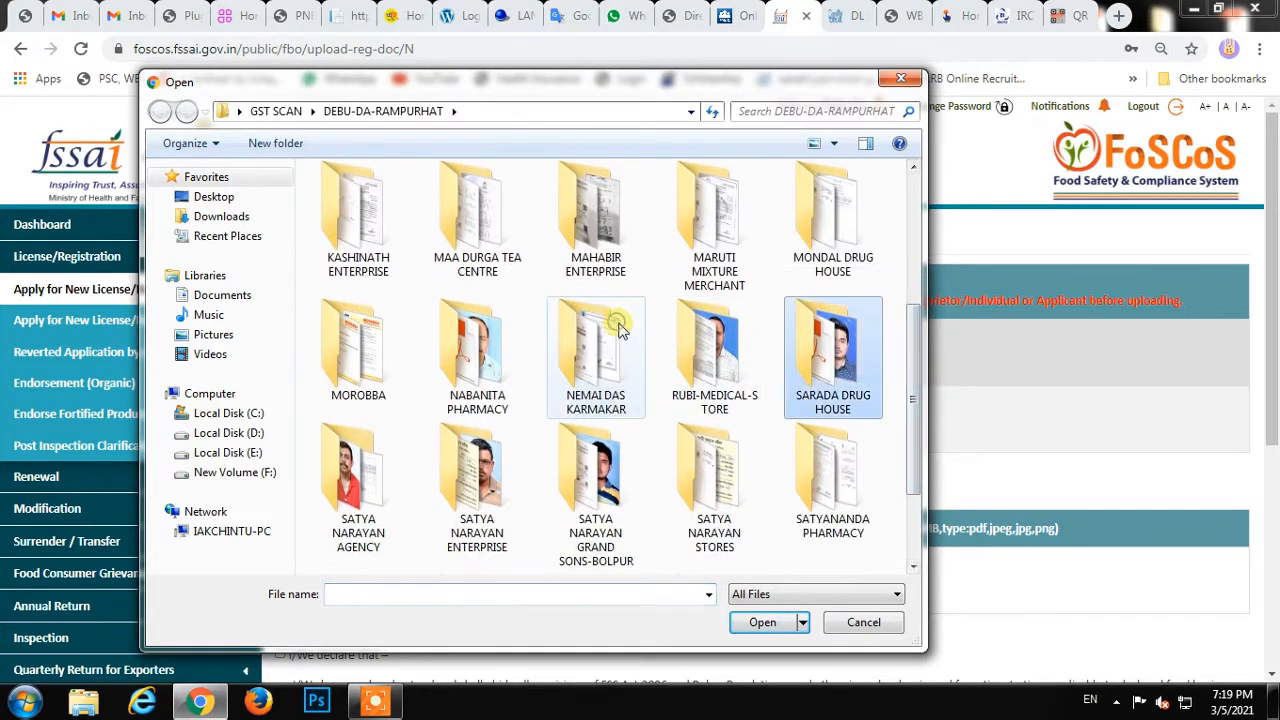
{"action": "double_click", "coordinate": [845, 345]}
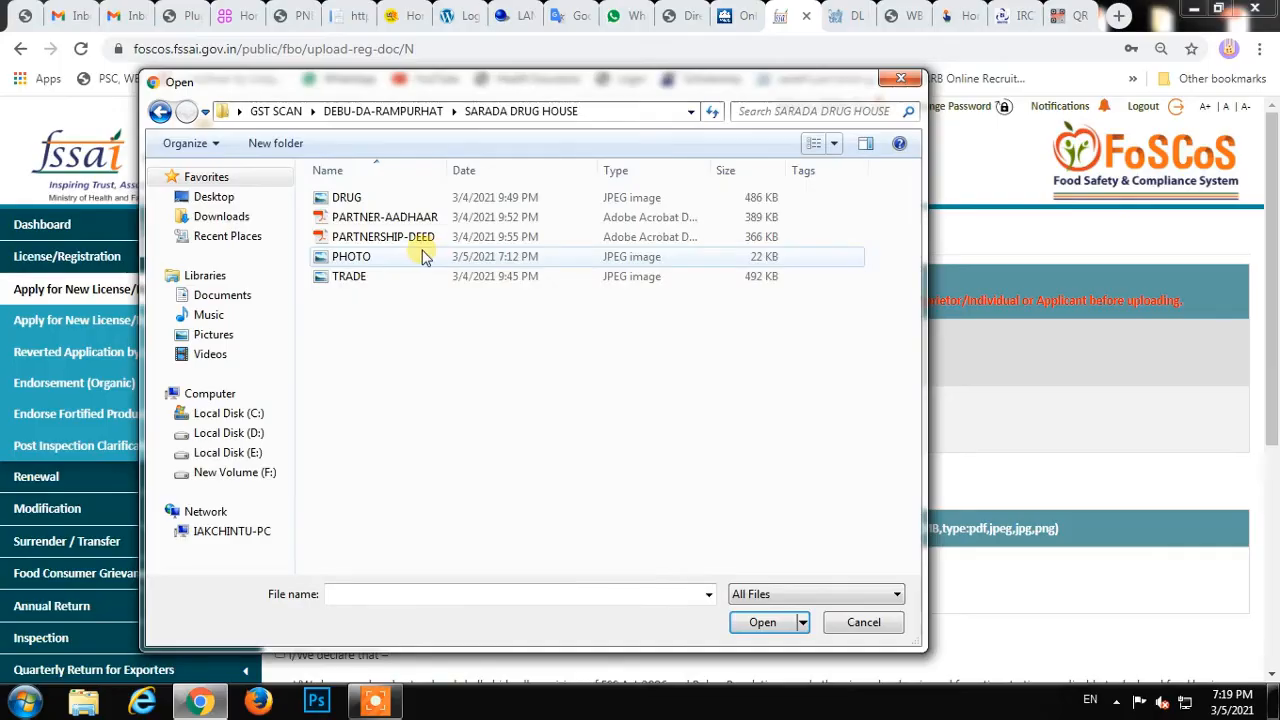
{"action": "double_click", "coordinate": [350, 257]}
{"action": "left_click", "coordinate": [614, 364]}
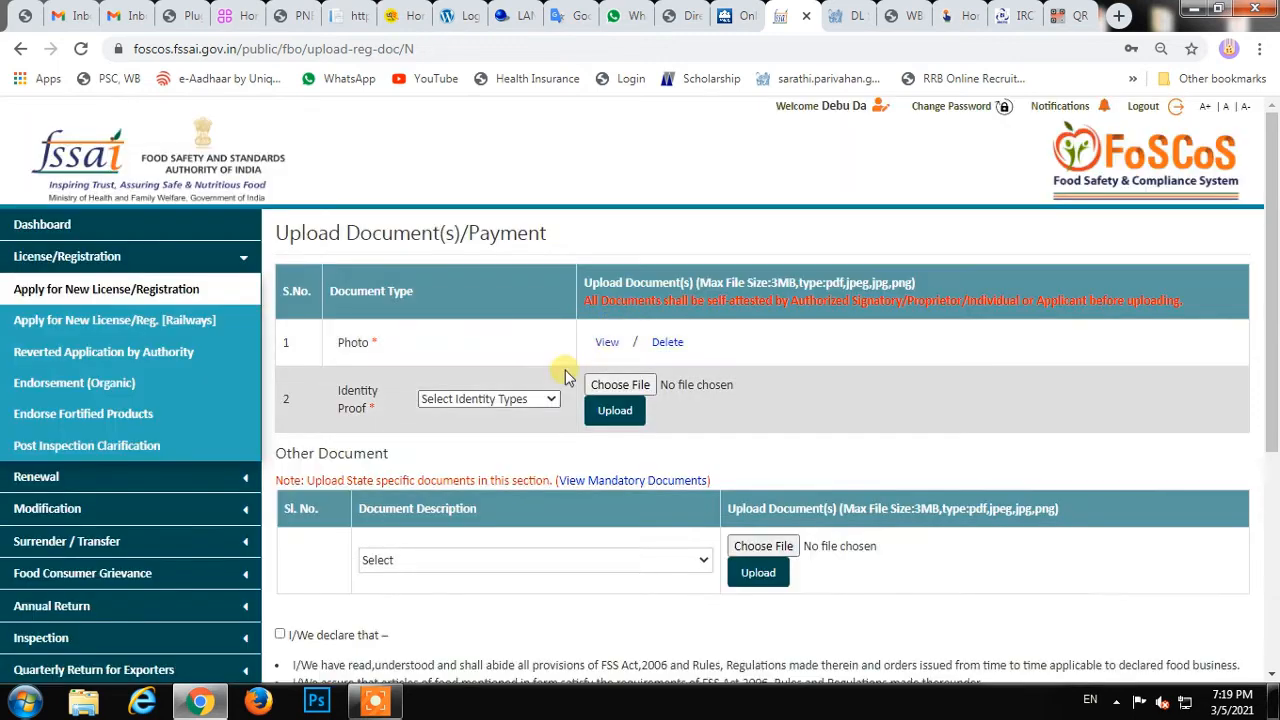
Upload PARTNER-AADHAAR as the Aadhar Card identity proof
{"action": "left_click", "coordinate": [494, 399]}
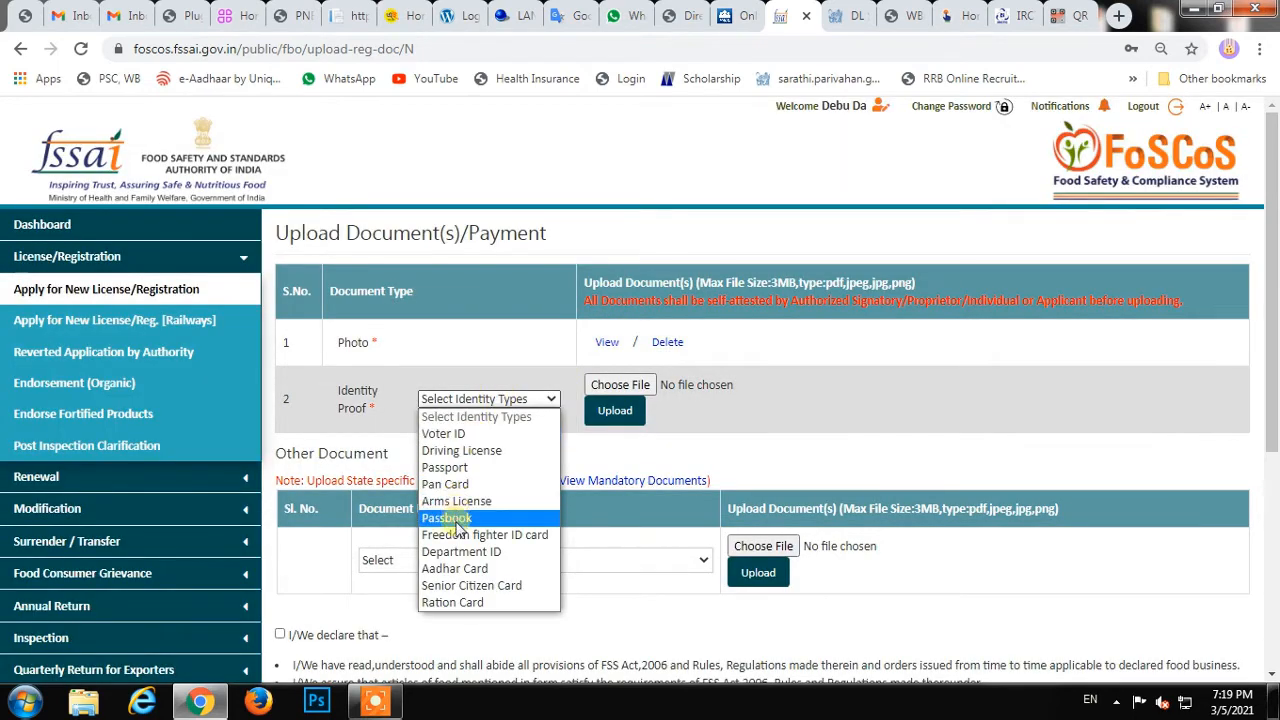
{"action": "left_click", "coordinate": [455, 568]}
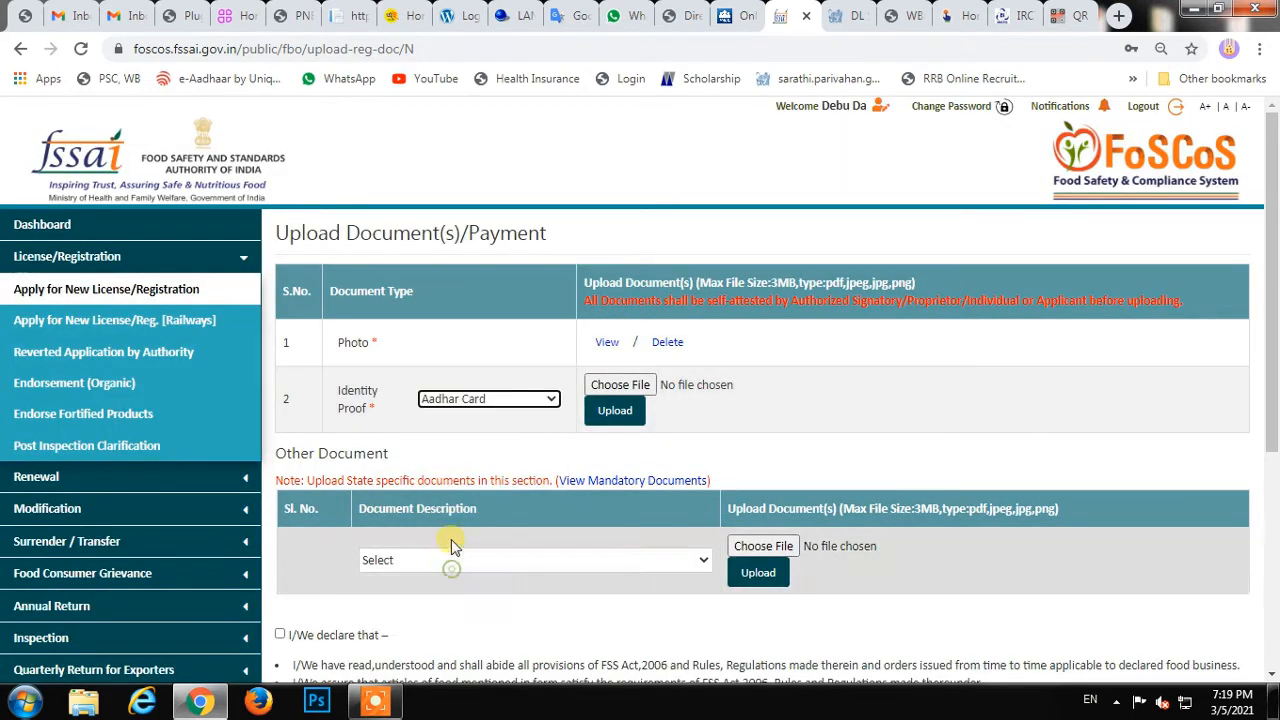
{"action": "left_click", "coordinate": [615, 385]}
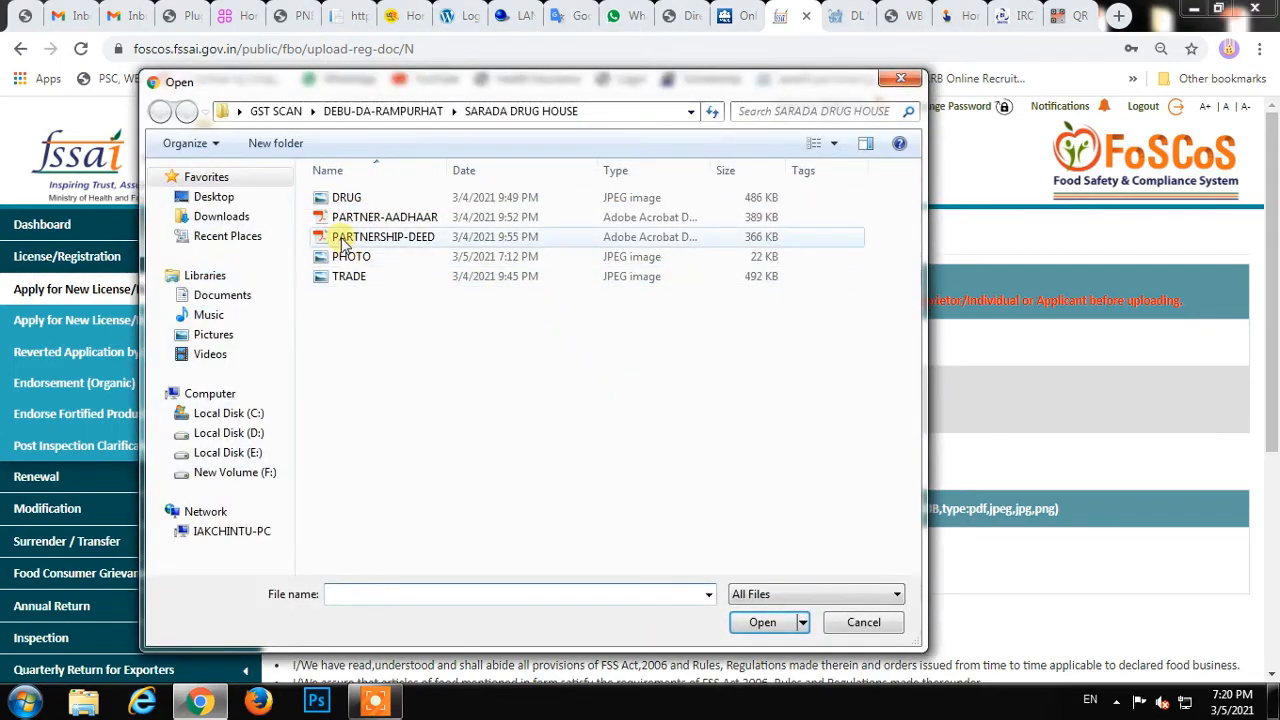
{"action": "left_click", "coordinate": [405, 218]}
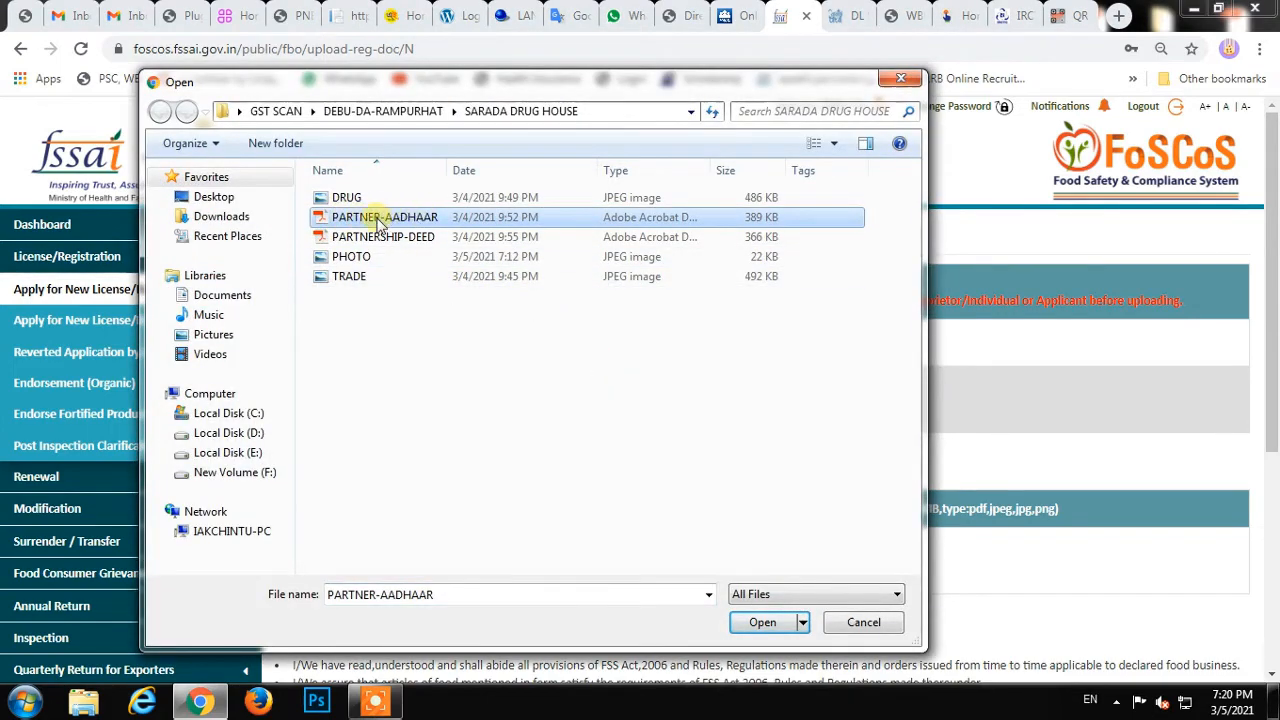
{"action": "double_click", "coordinate": [380, 225]}
{"action": "left_click", "coordinate": [609, 411]}
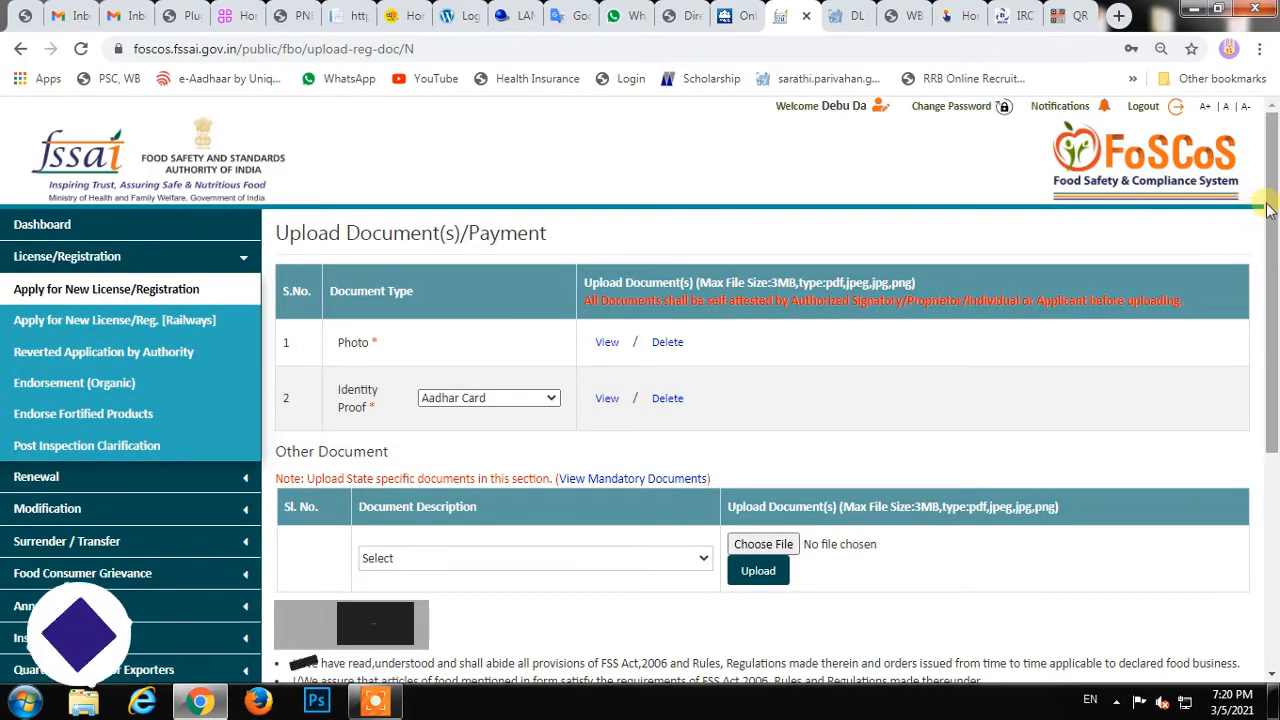
Upload the TRADE image as the Proof of Premises document
{"action": "left_click_drag", "start_coordinate": [1267, 200], "coordinate": [1274, 425]}
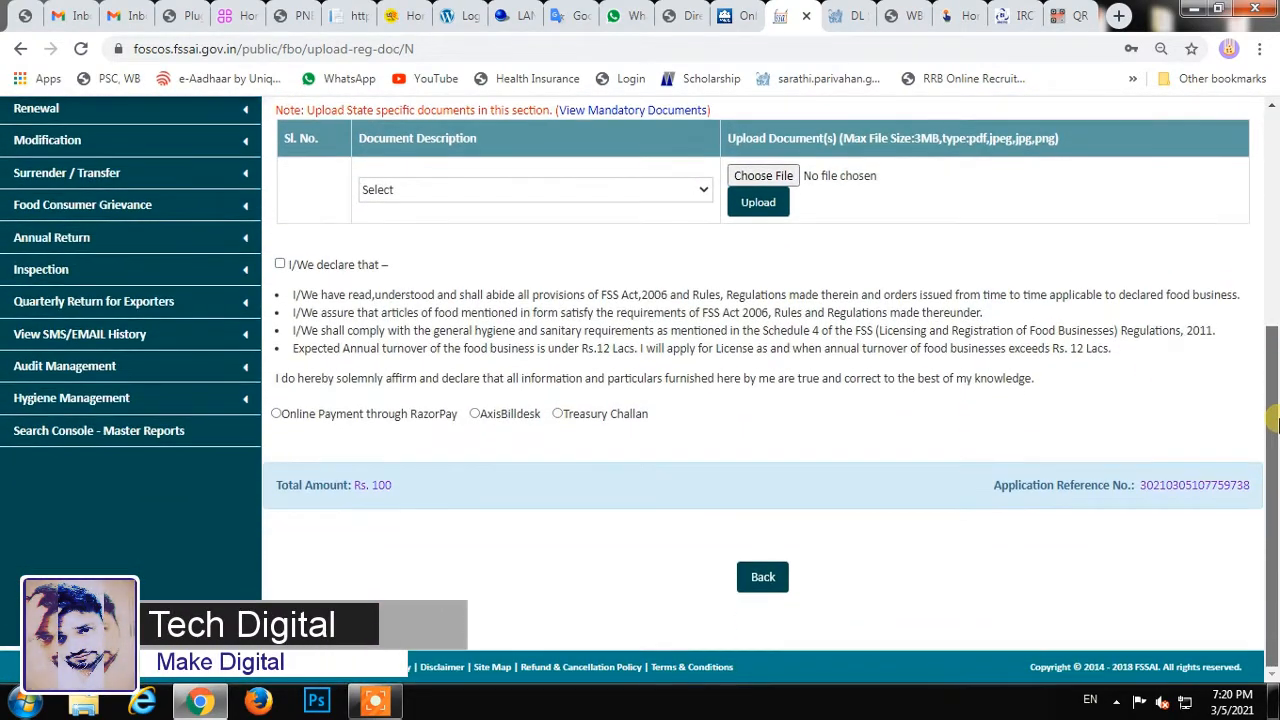
{"action": "left_click", "coordinate": [653, 191]}
{"action": "left_click", "coordinate": [444, 222]}
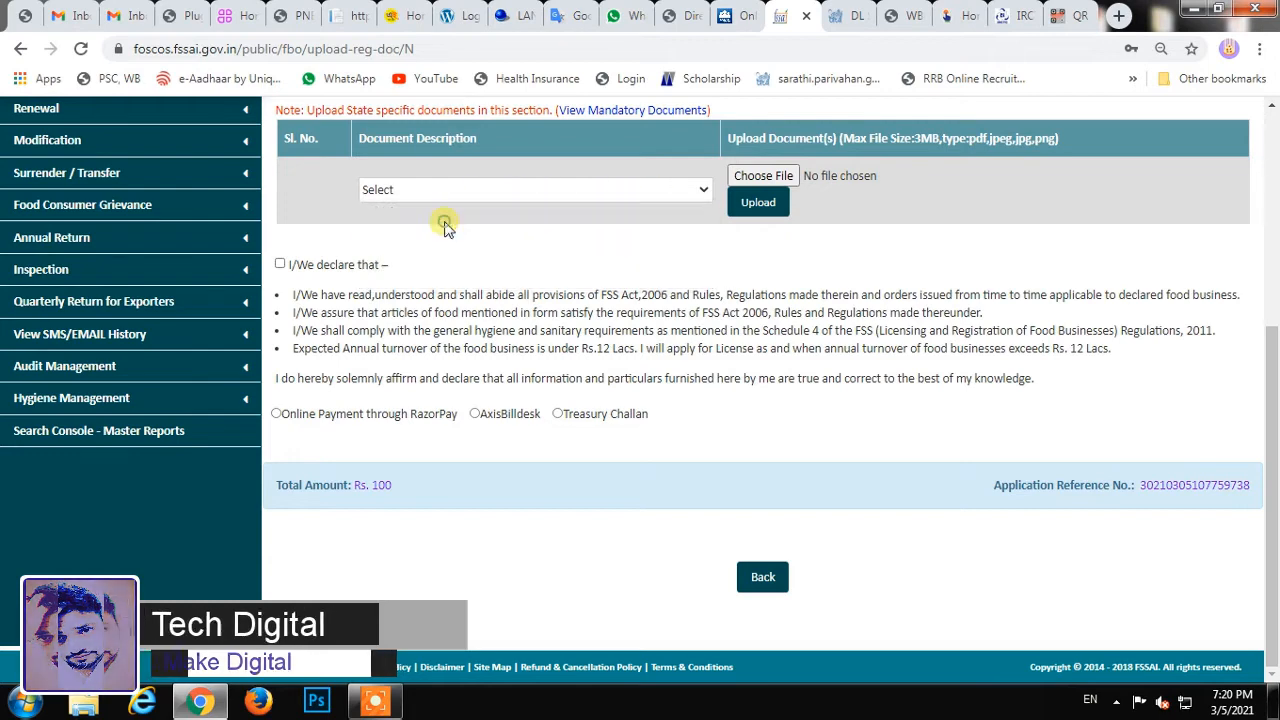
{"action": "left_click", "coordinate": [740, 177]}
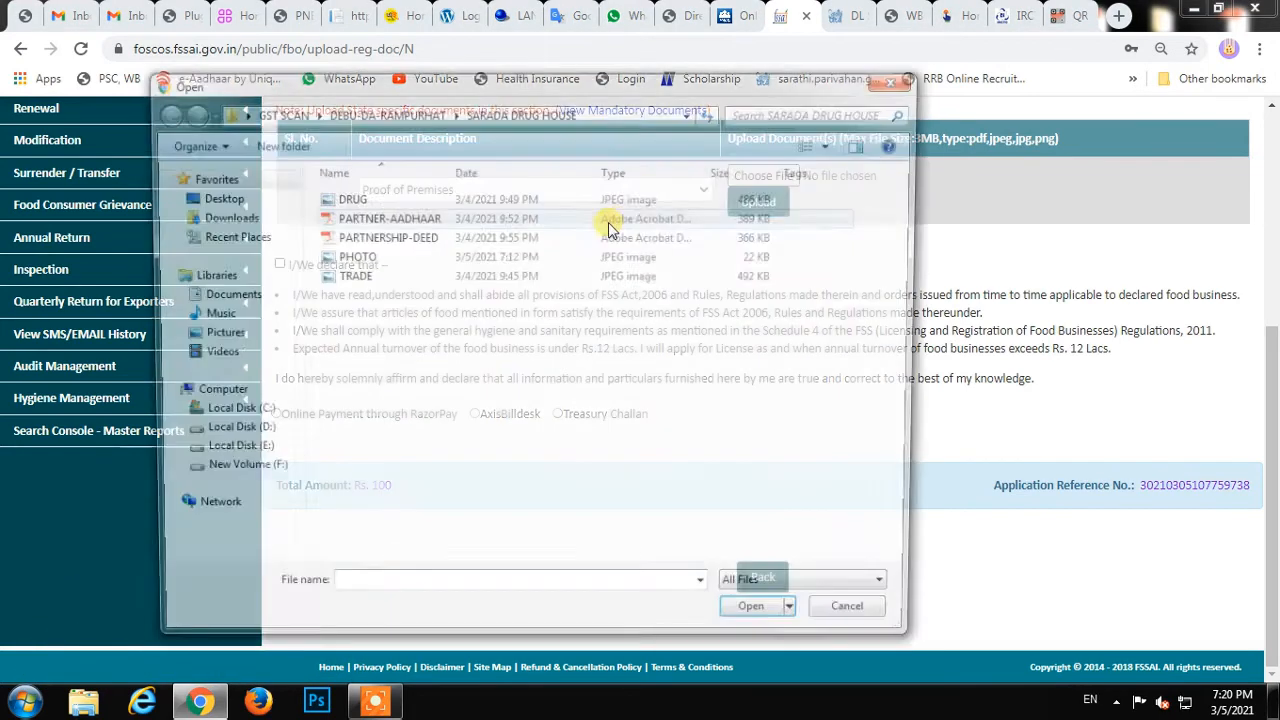
{"action": "double_click", "coordinate": [349, 276]}
{"action": "left_click", "coordinate": [745, 203]}
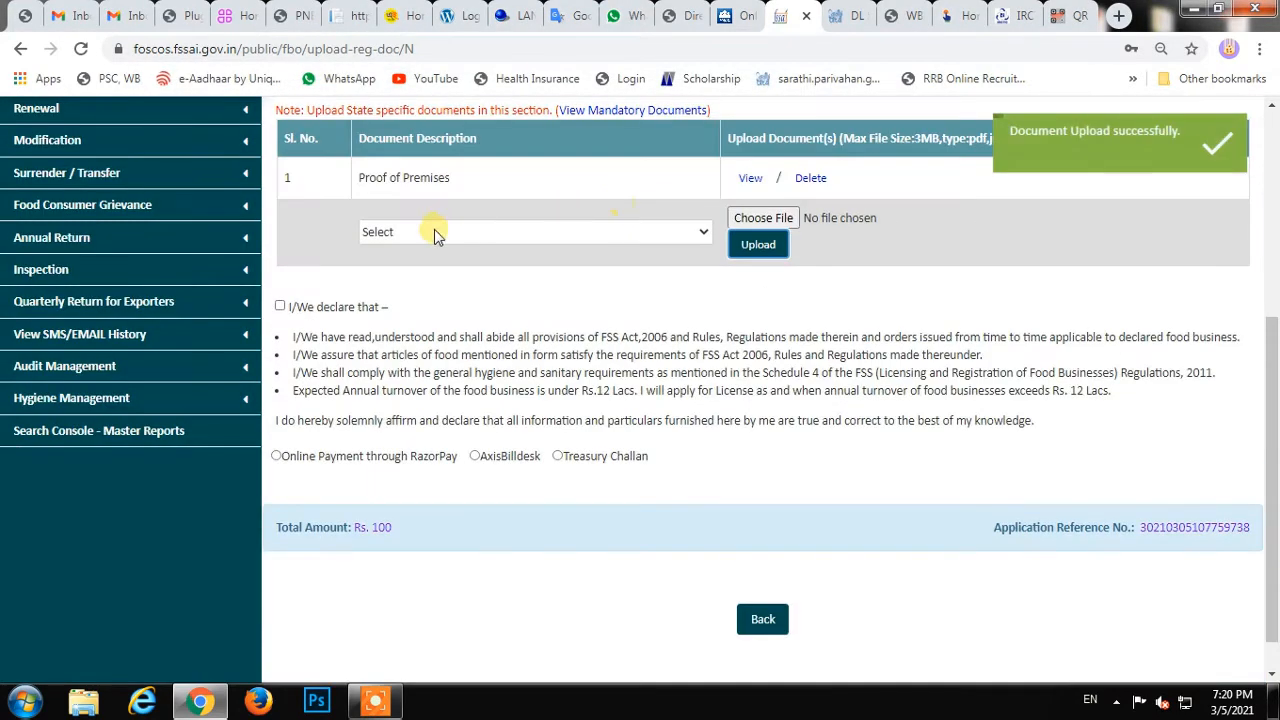
Upload the DRUG image as the Health NOC document
{"action": "left_click", "coordinate": [434, 231]}
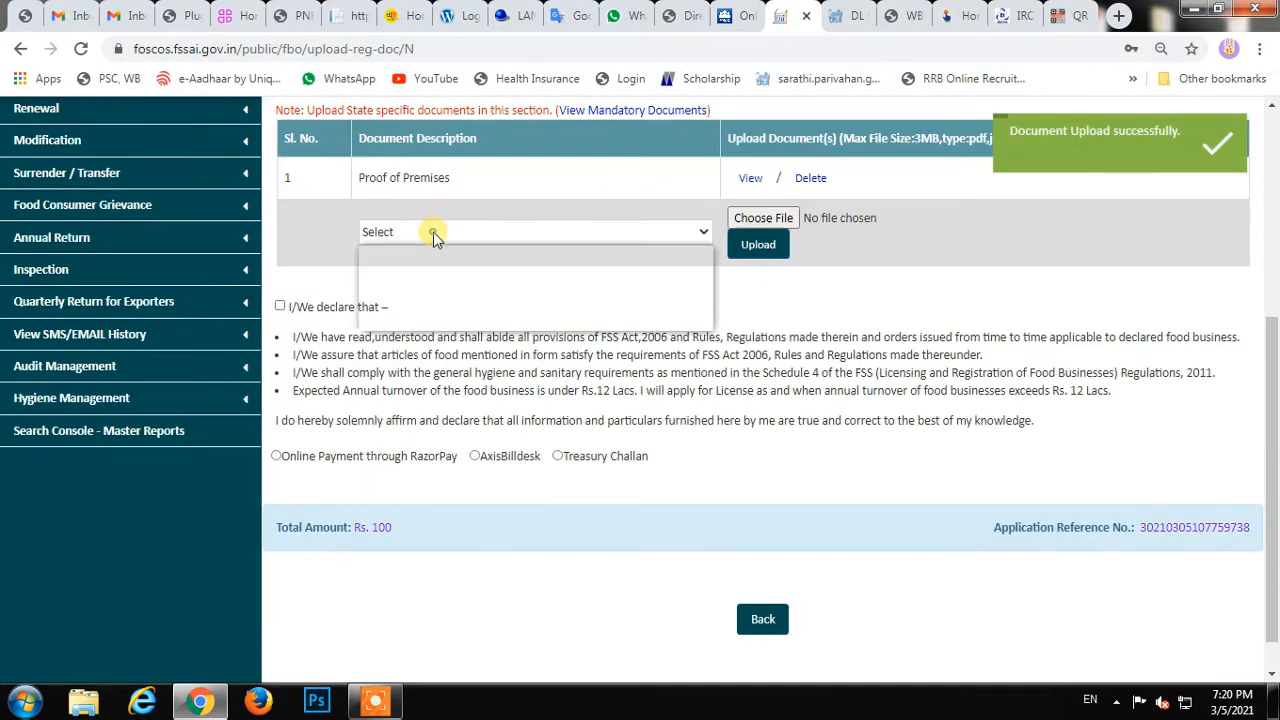
{"action": "left_click", "coordinate": [408, 286]}
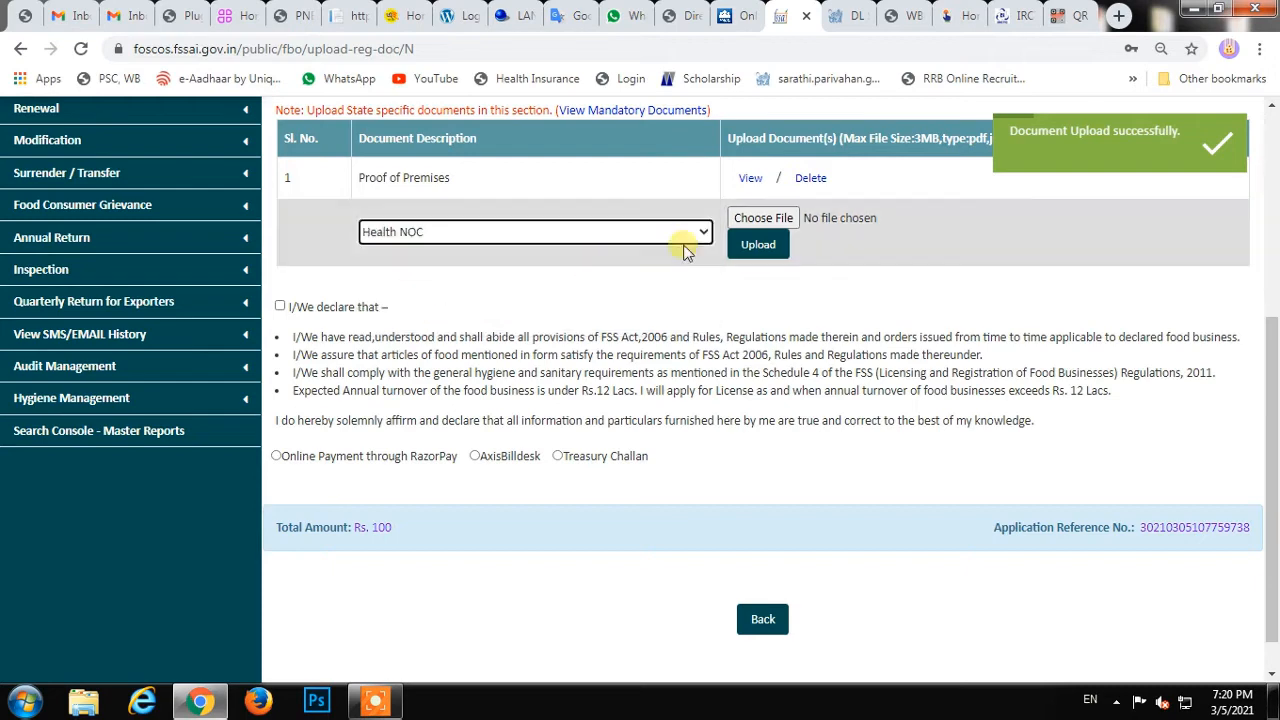
{"action": "left_click", "coordinate": [740, 226]}
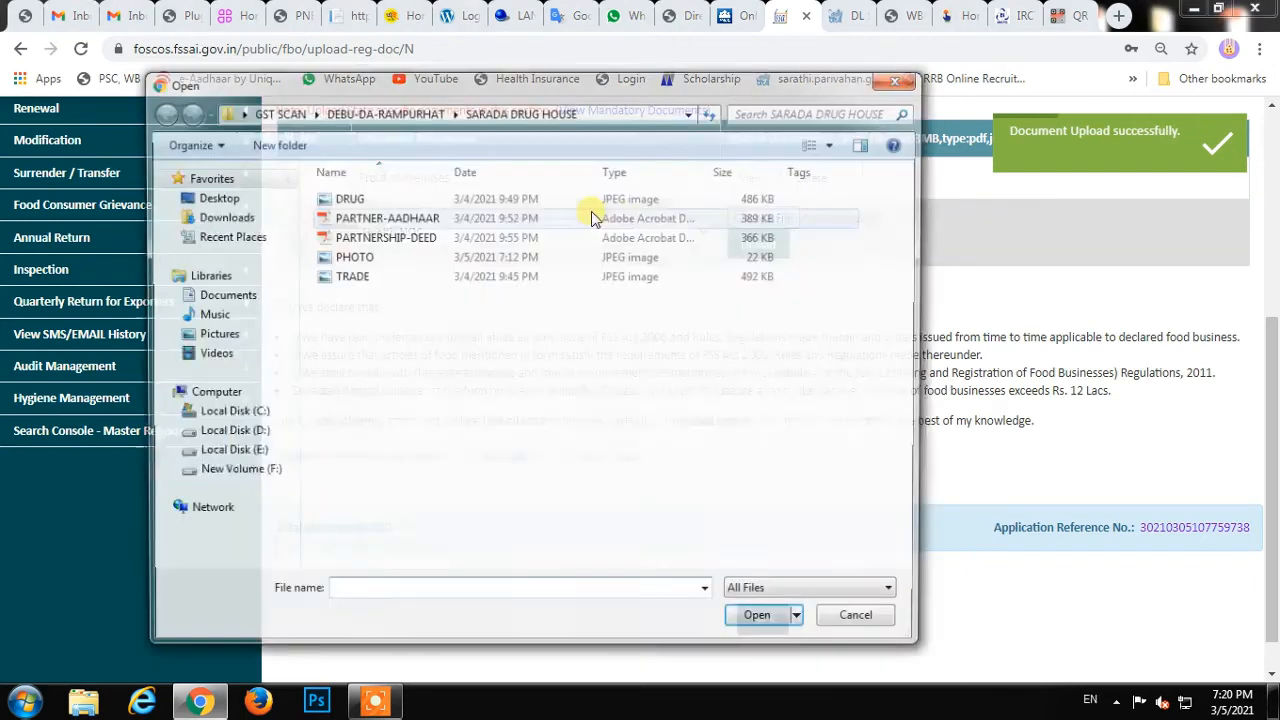
{"action": "left_click", "coordinate": [352, 200]}
{"action": "double_click", "coordinate": [352, 200]}
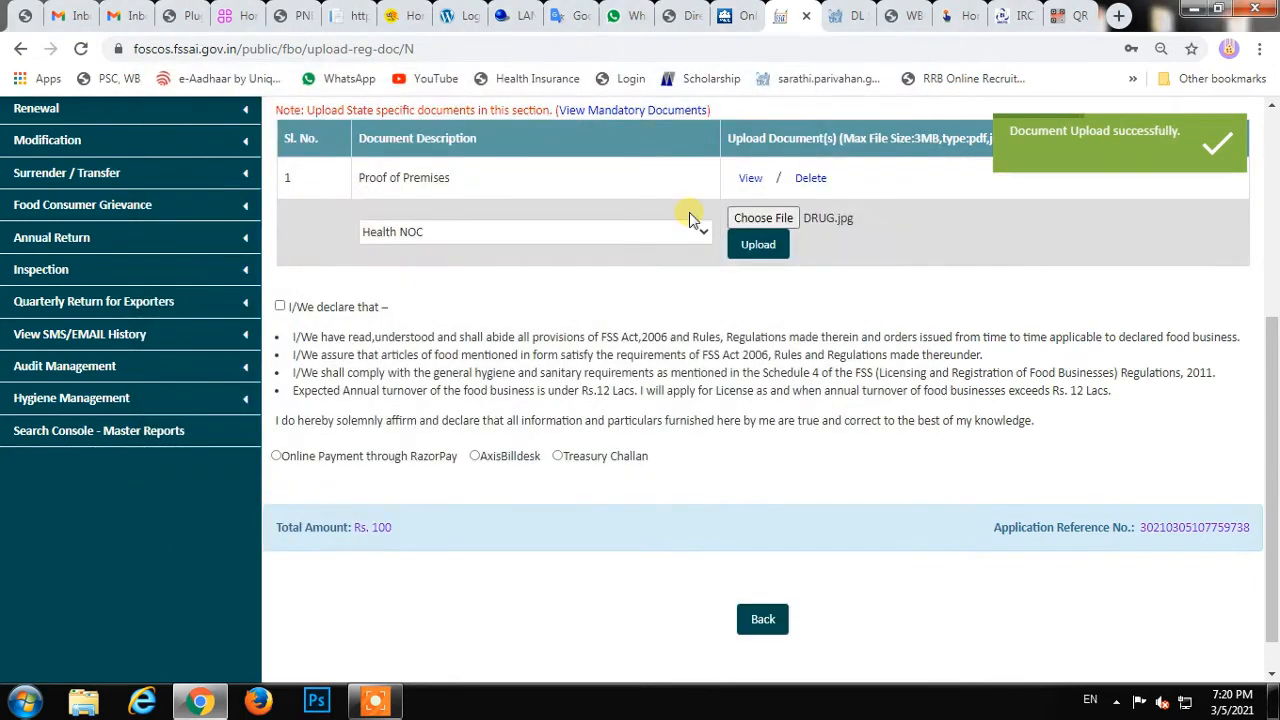
{"action": "left_click", "coordinate": [758, 244]}
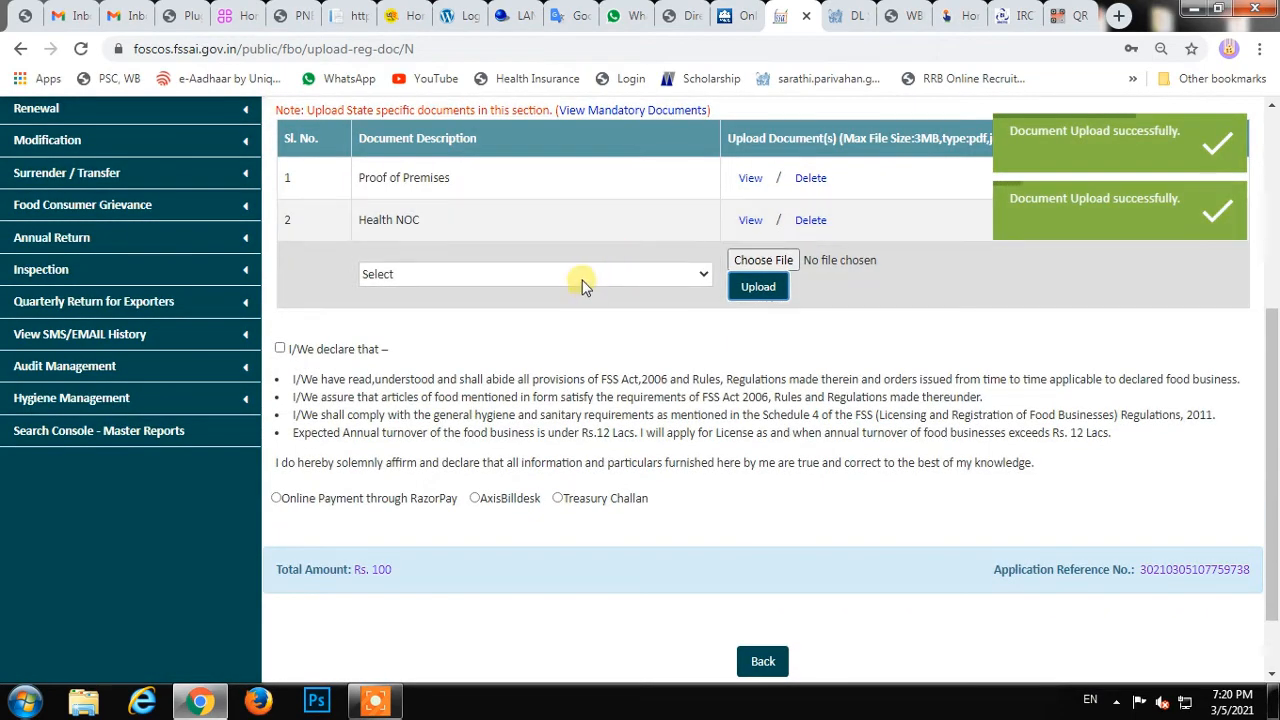
{"action": "left_click", "coordinate": [584, 285]}
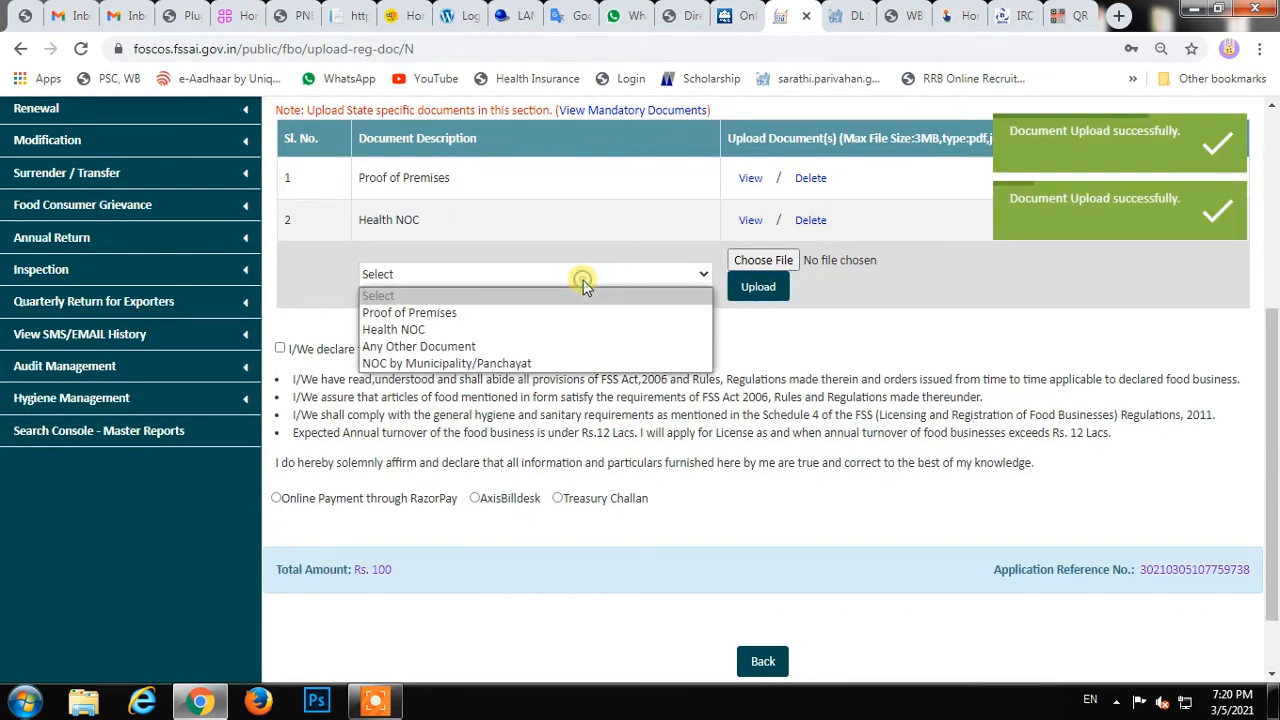
Choose Any Other Document described as PARTNERSHIP DEED, and rename the DRUG file to DRUG_LICENCE
{"action": "left_click", "coordinate": [441, 346]}
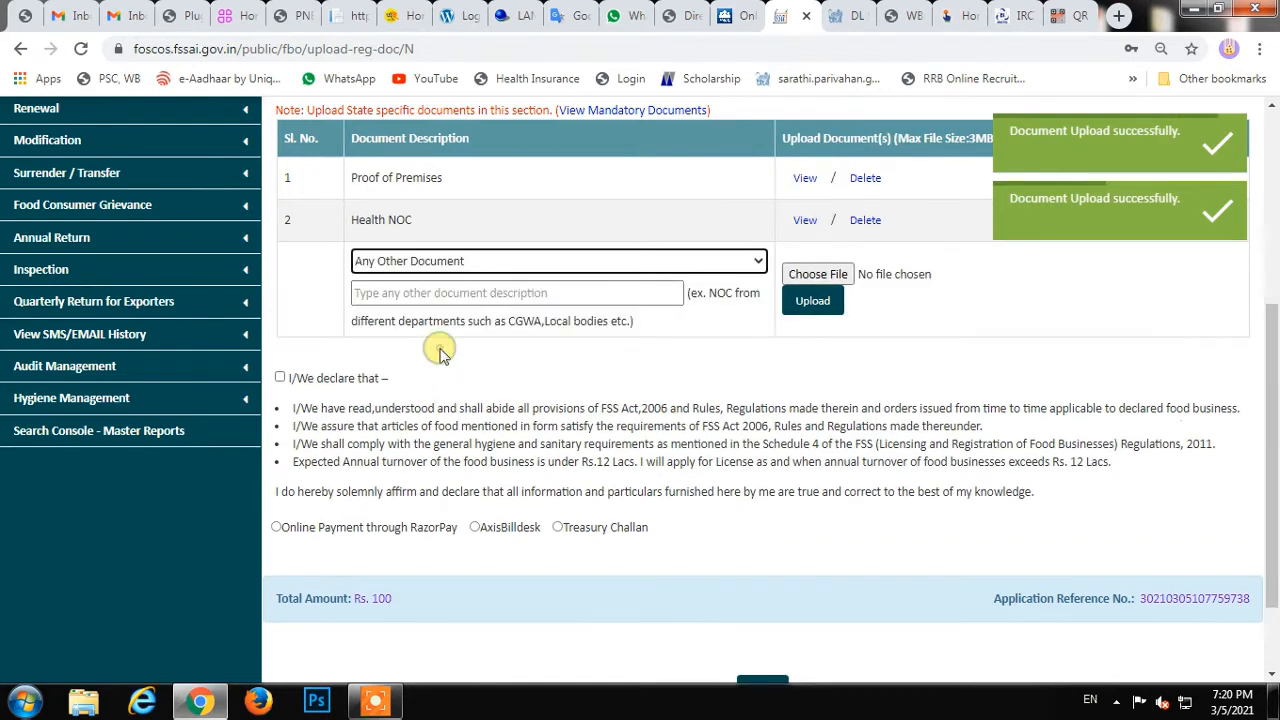
{"action": "left_click", "coordinate": [460, 292]}
{"action": "type", "text": "PAR"}
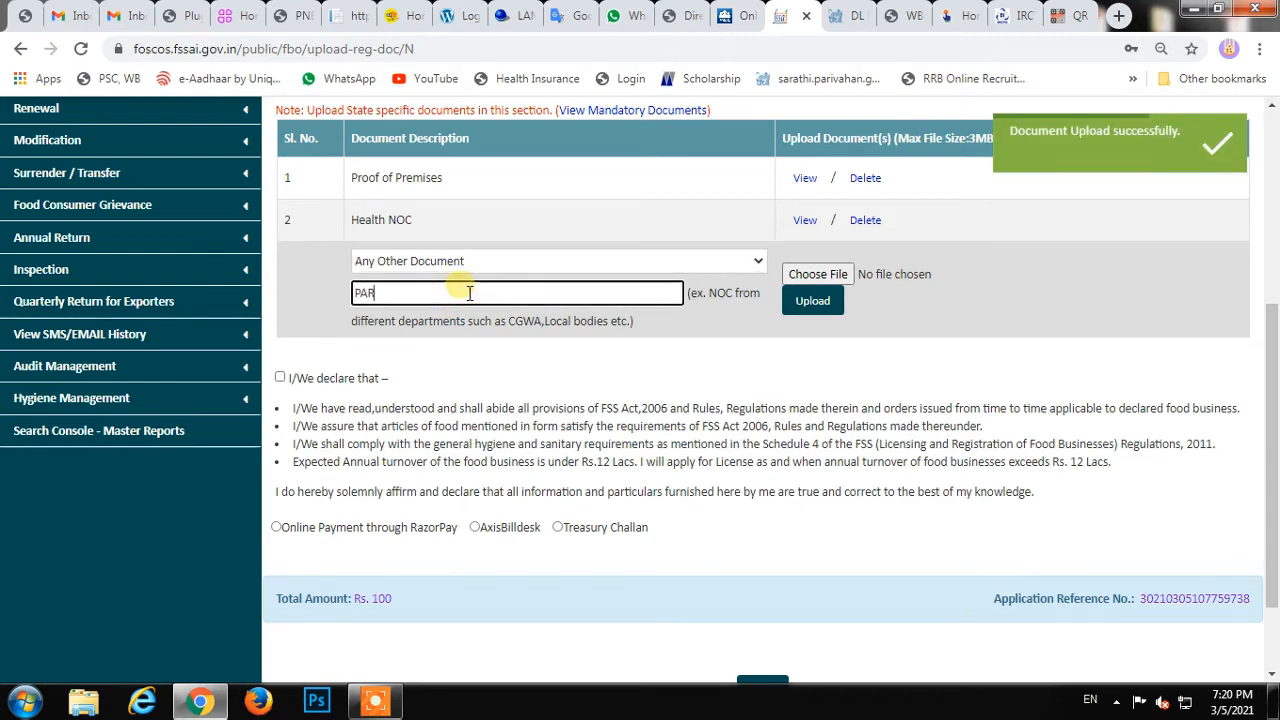
{"action": "type", "text": "TNERSHIP DEED"}
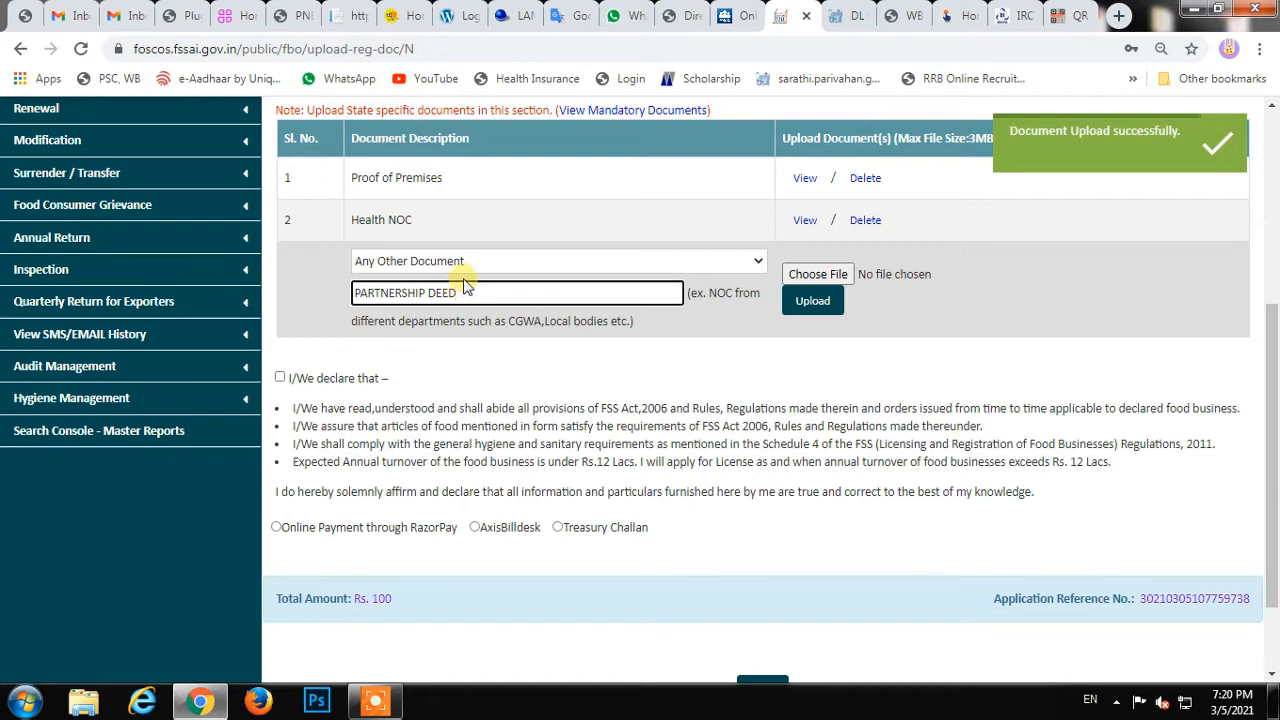
{"action": "left_click", "coordinate": [815, 279]}
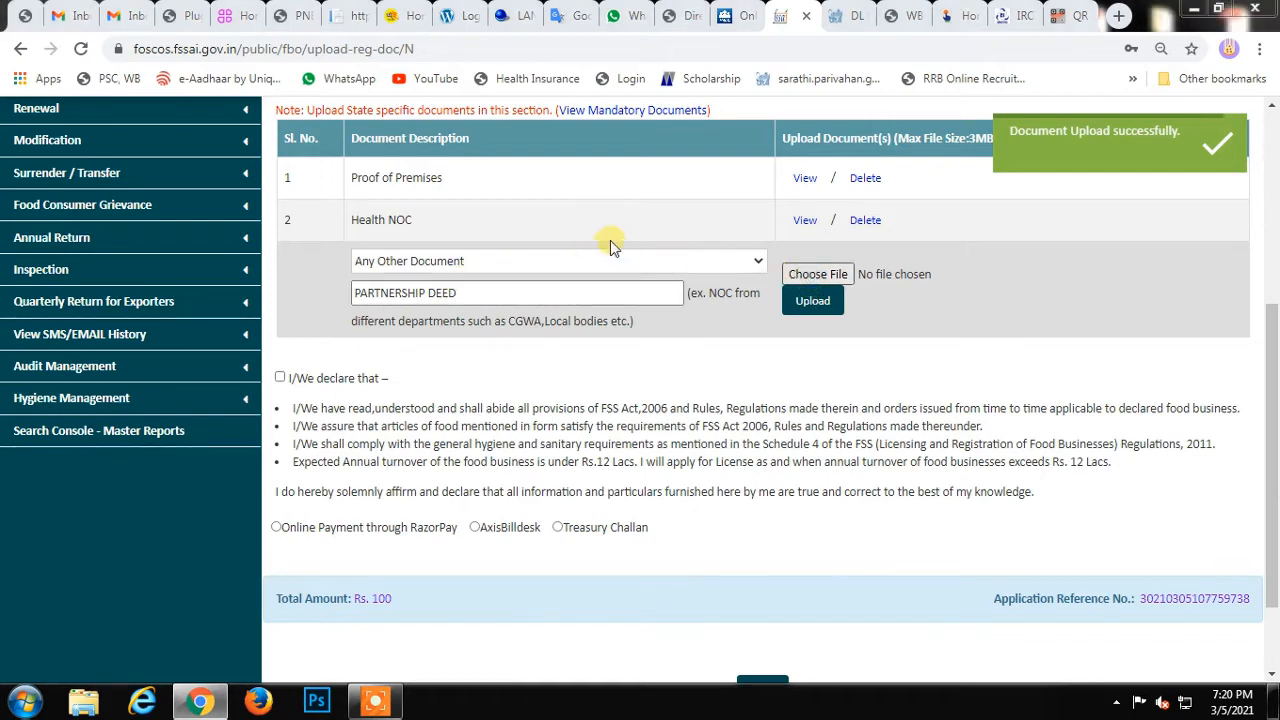
{"action": "left_click", "coordinate": [371, 203]}
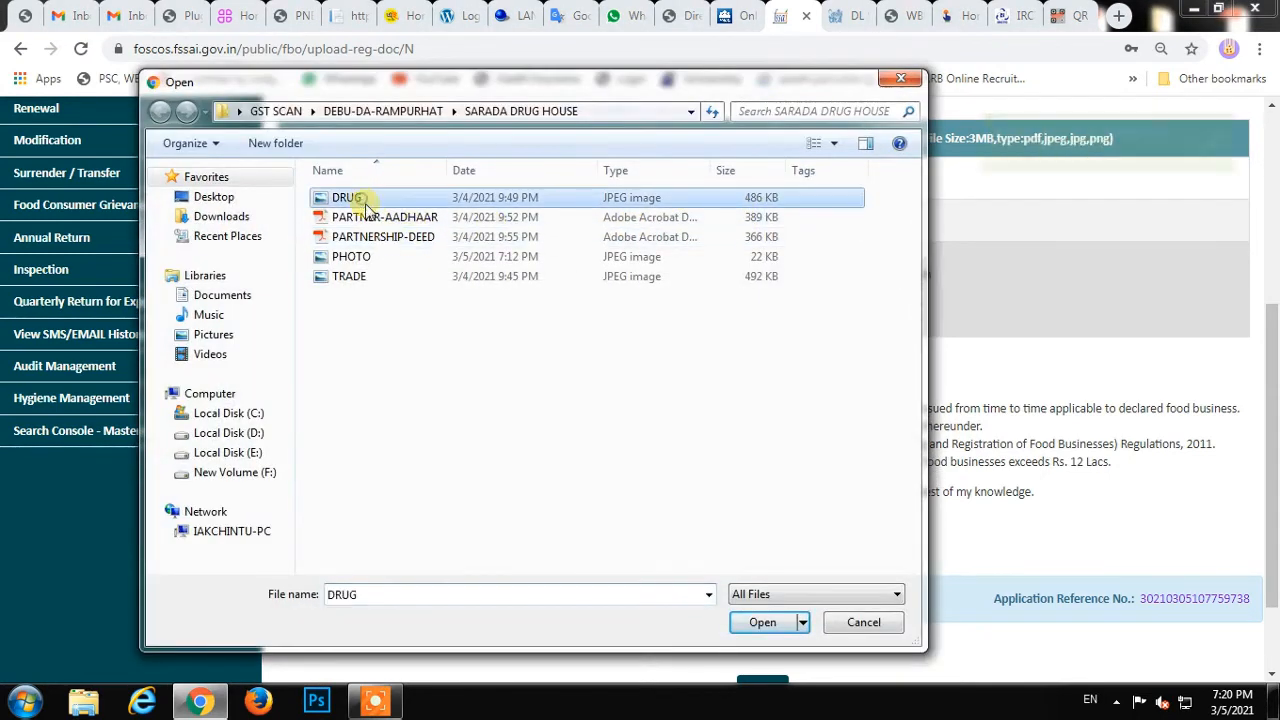
{"action": "left_click", "coordinate": [372, 203]}
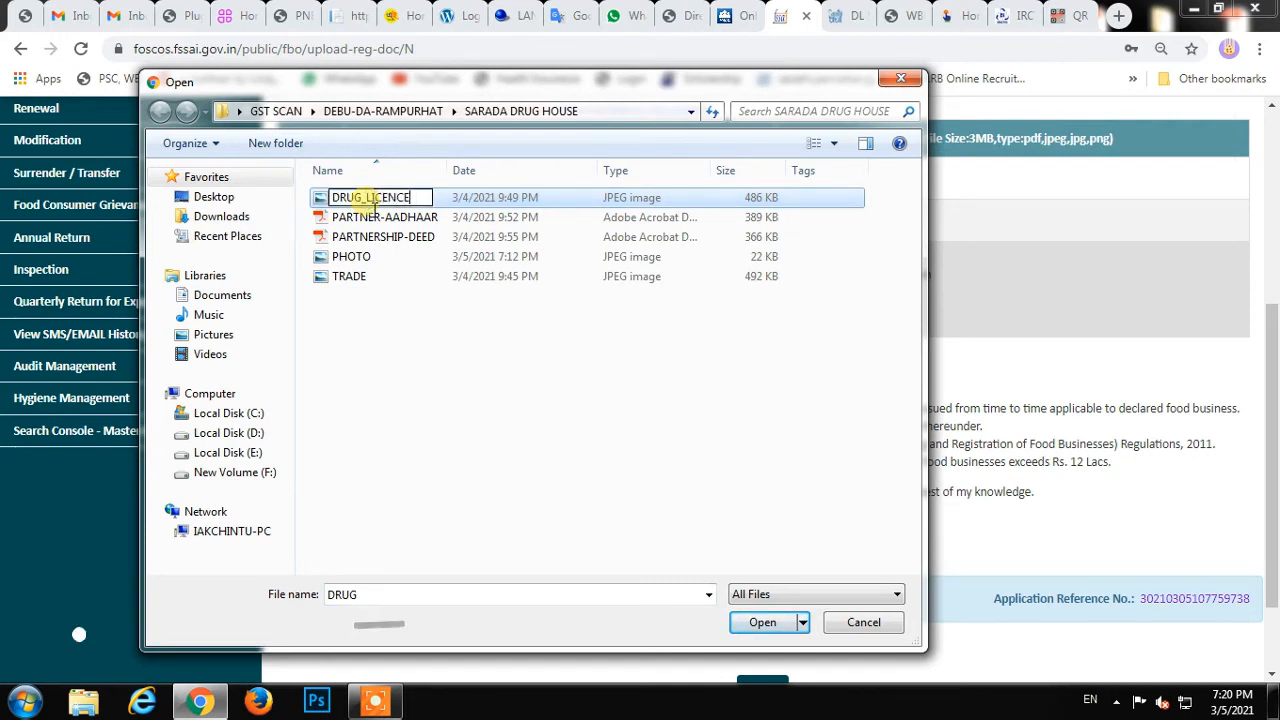
{"action": "left_click", "coordinate": [428, 275]}
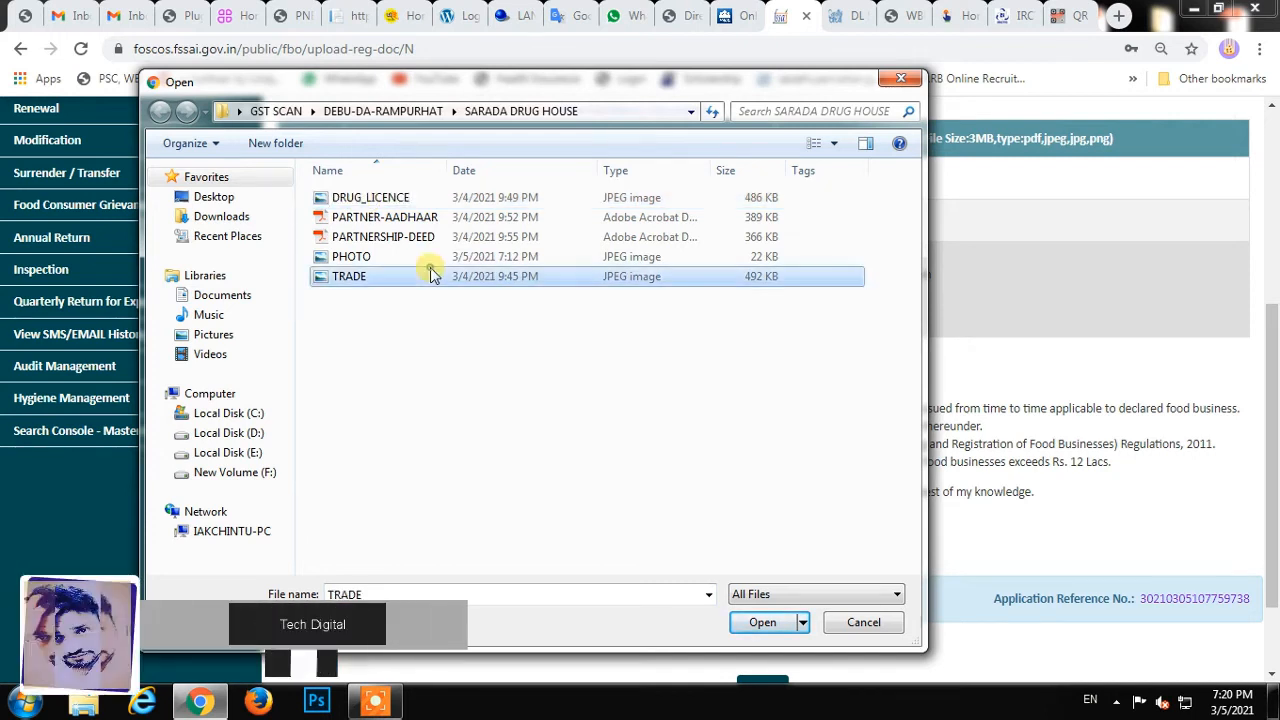
Attach PARTNERSHIP-DEED.pdf and upload it as document 3
{"action": "left_click", "coordinate": [372, 238]}
{"action": "double_click", "coordinate": [372, 240]}
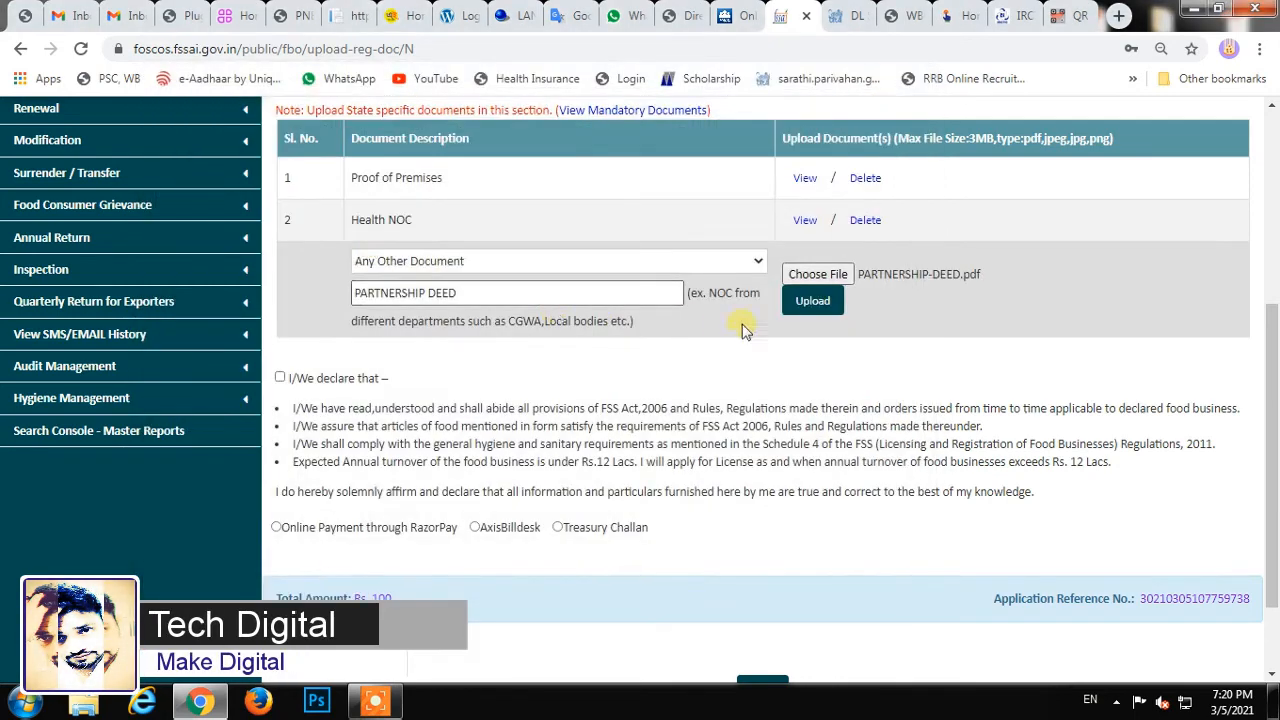
{"action": "left_click", "coordinate": [826, 298]}
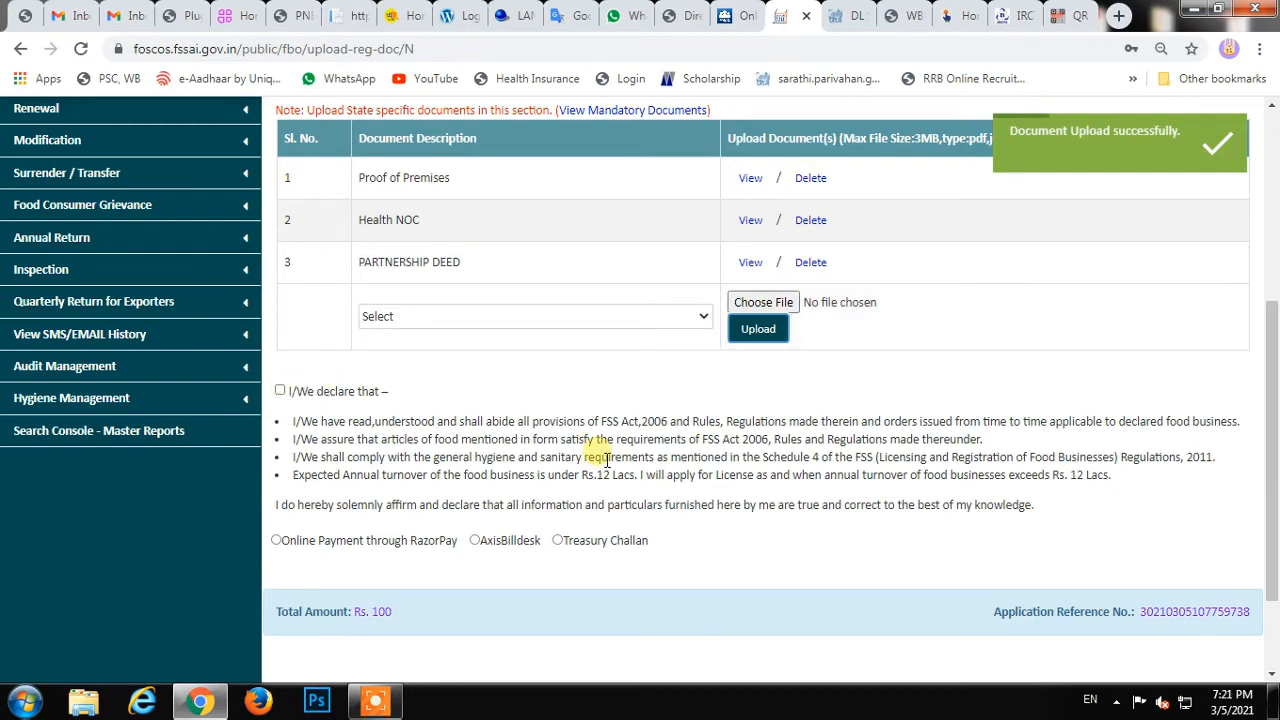
Accept the declaration and choose AxisBilldesk as the payment method
{"action": "scroll", "coordinate": [605, 460], "scroll_direction": "down", "scroll_amount": 2}
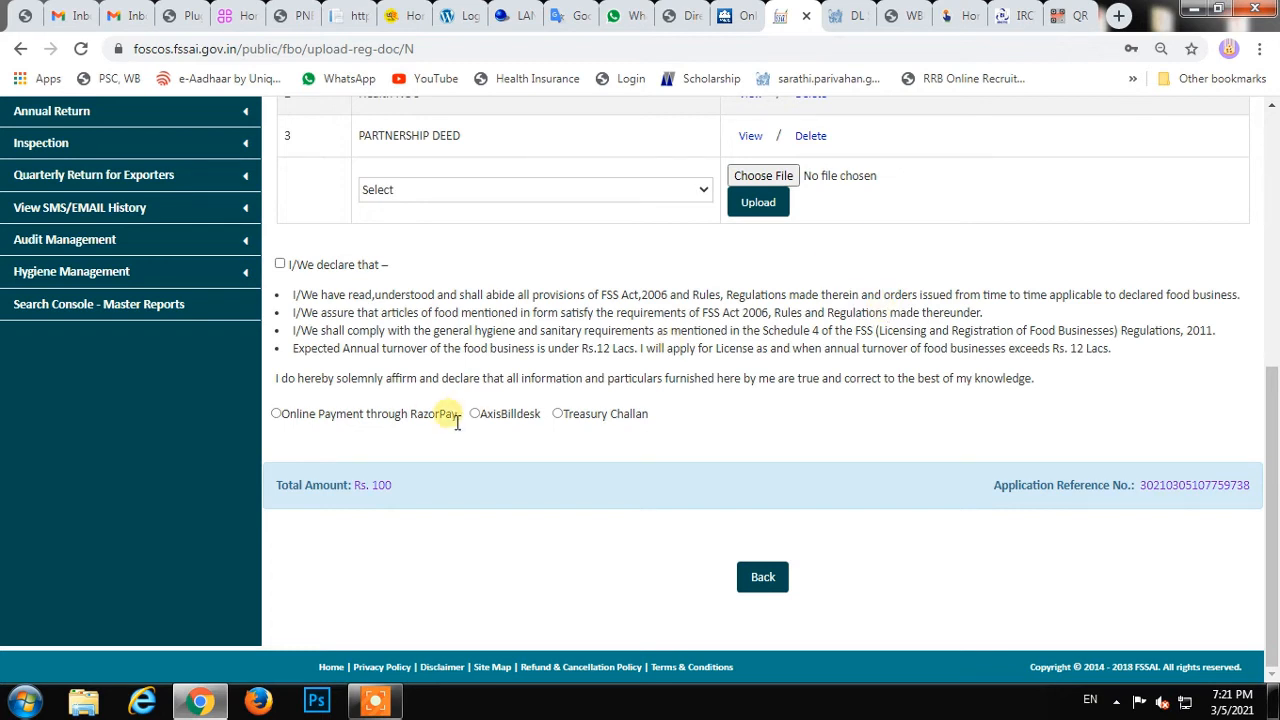
{"action": "left_click", "coordinate": [280, 264]}
{"action": "left_click", "coordinate": [476, 414]}
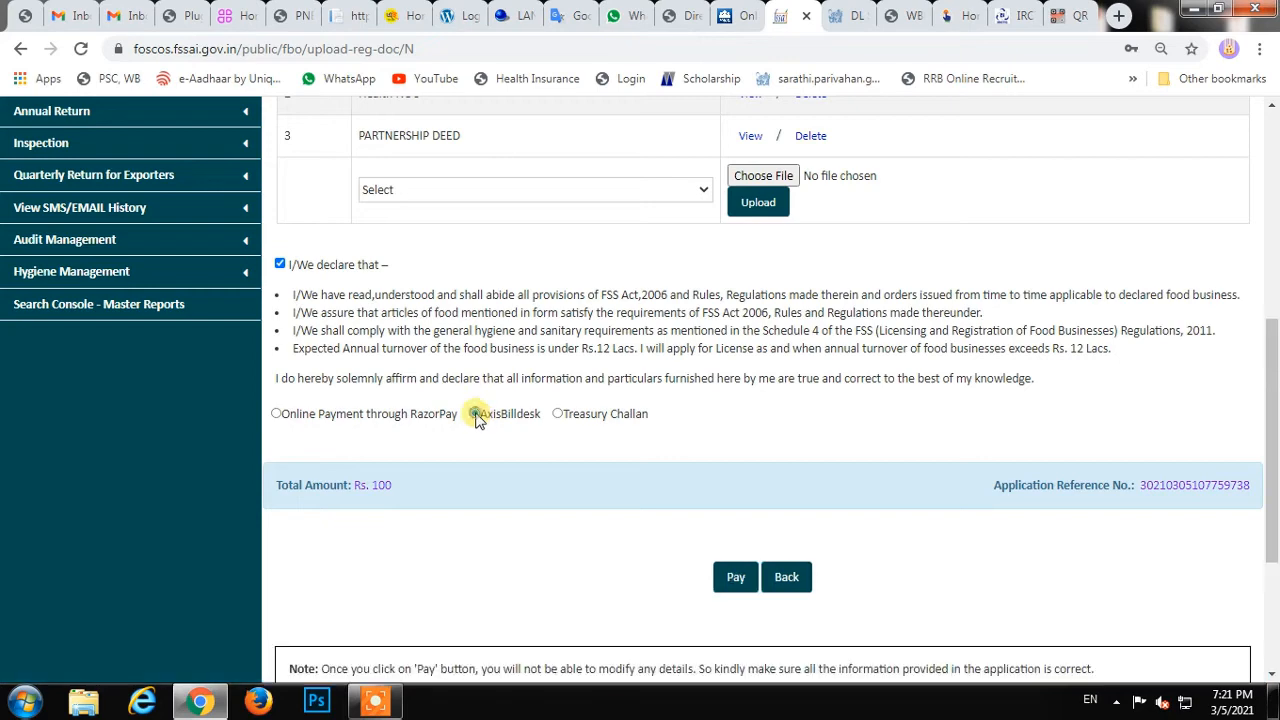
Review the payment note on card and banking charges, then submit the Rs. 100 payment
{"action": "scroll", "coordinate": [1275, 520], "scroll_direction": "down", "scroll_amount": 2}
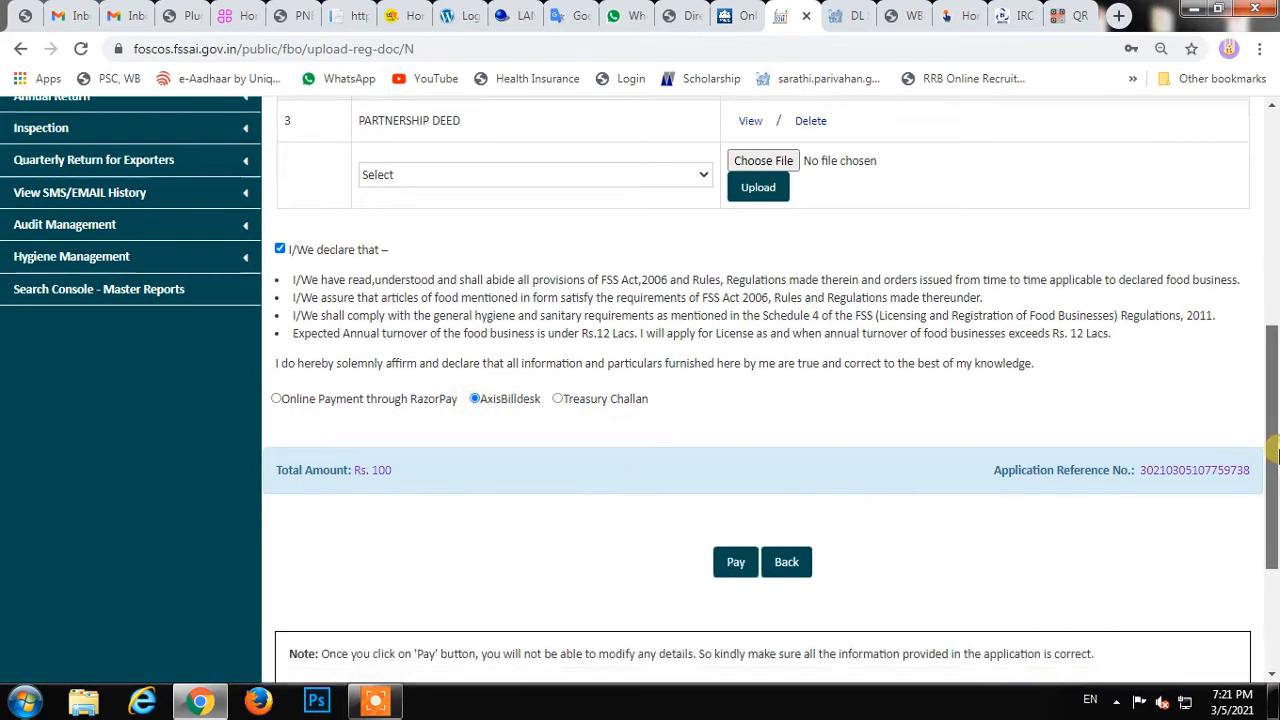
{"action": "scroll", "coordinate": [1275, 520], "scroll_direction": "down", "scroll_amount": 1}
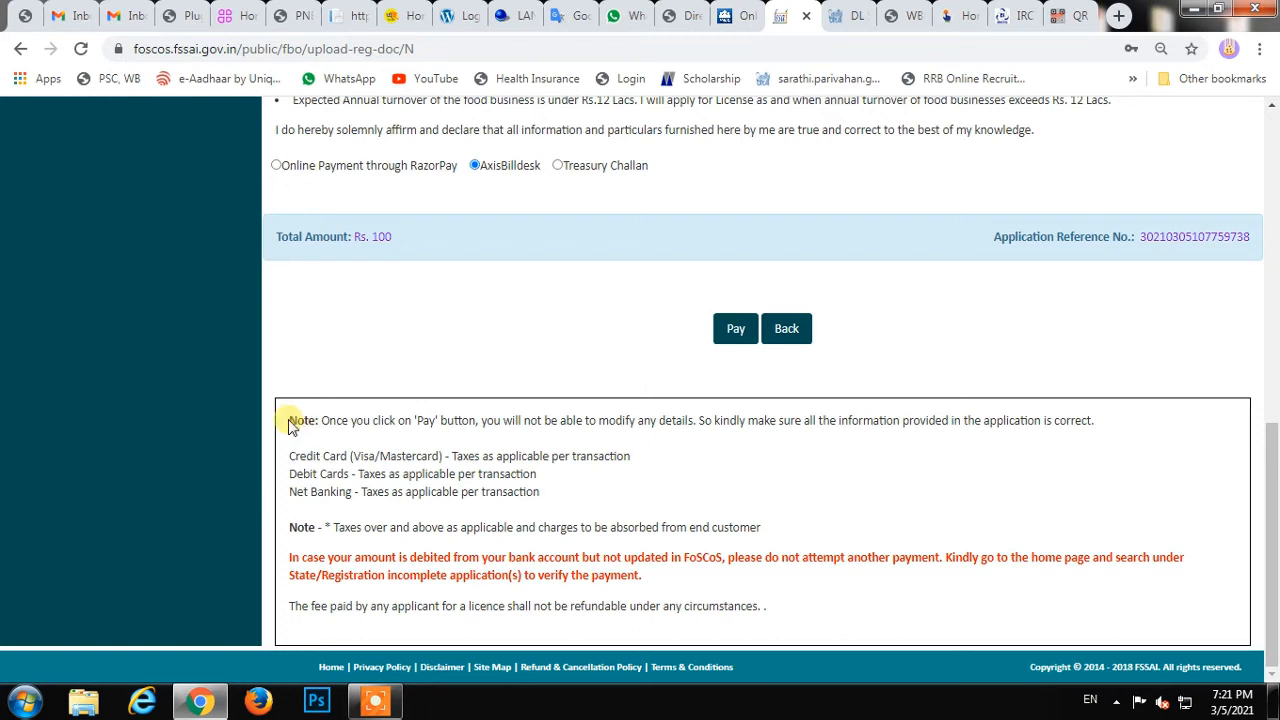
{"action": "left_click_drag", "start_coordinate": [291, 425], "coordinate": [697, 428]}
{"action": "left_click_drag", "start_coordinate": [716, 435], "coordinate": [983, 422]}
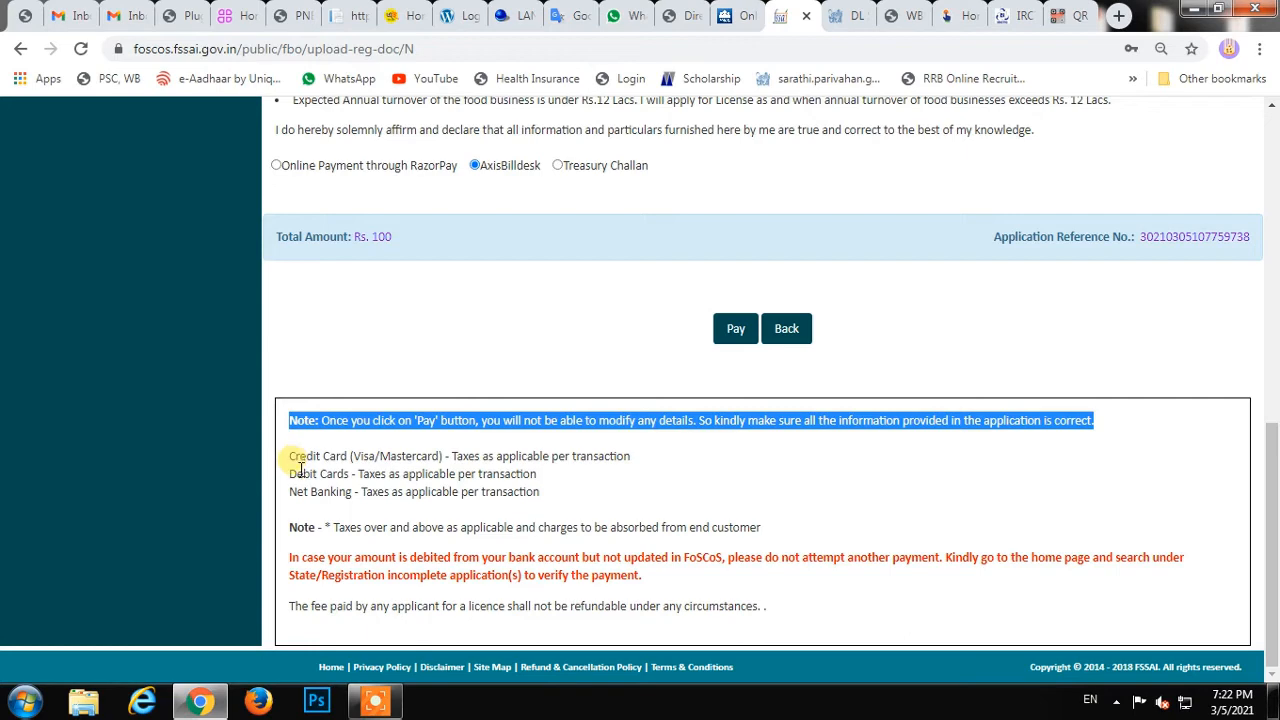
{"action": "left_click_drag", "start_coordinate": [291, 477], "coordinate": [556, 477]}
{"action": "left_click", "coordinate": [567, 462]}
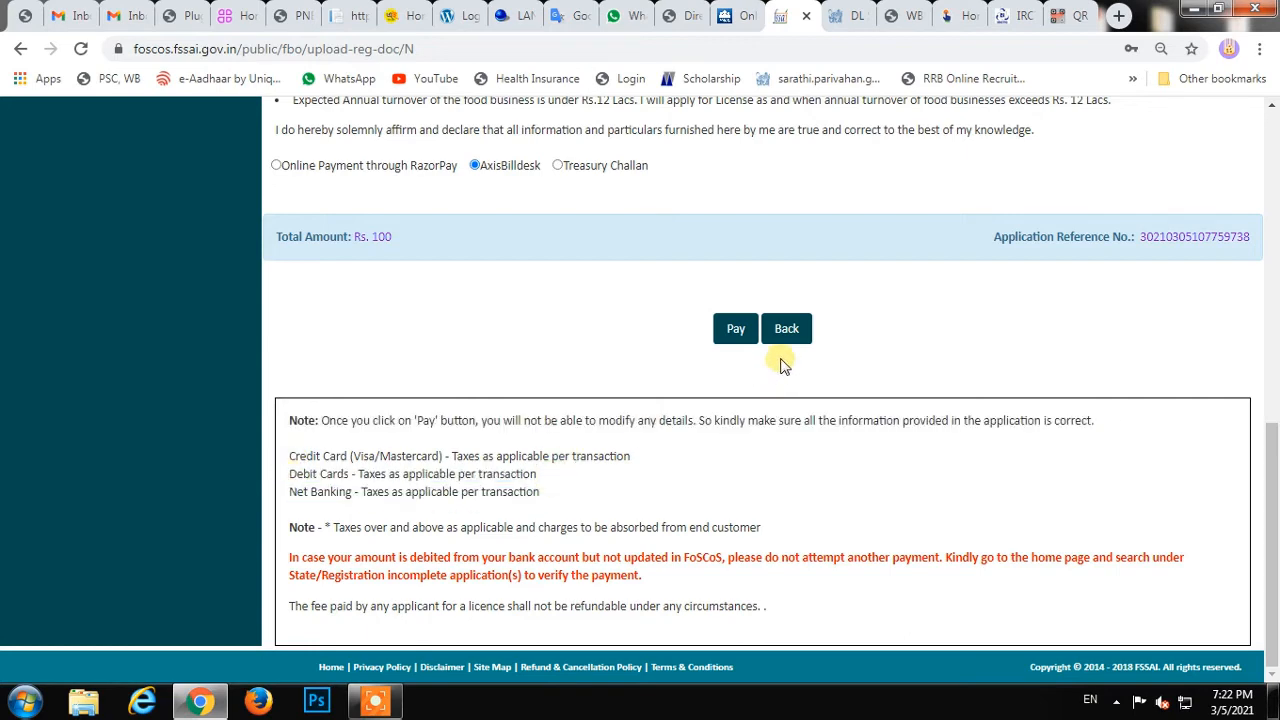
{"action": "left_click", "coordinate": [736, 331]}
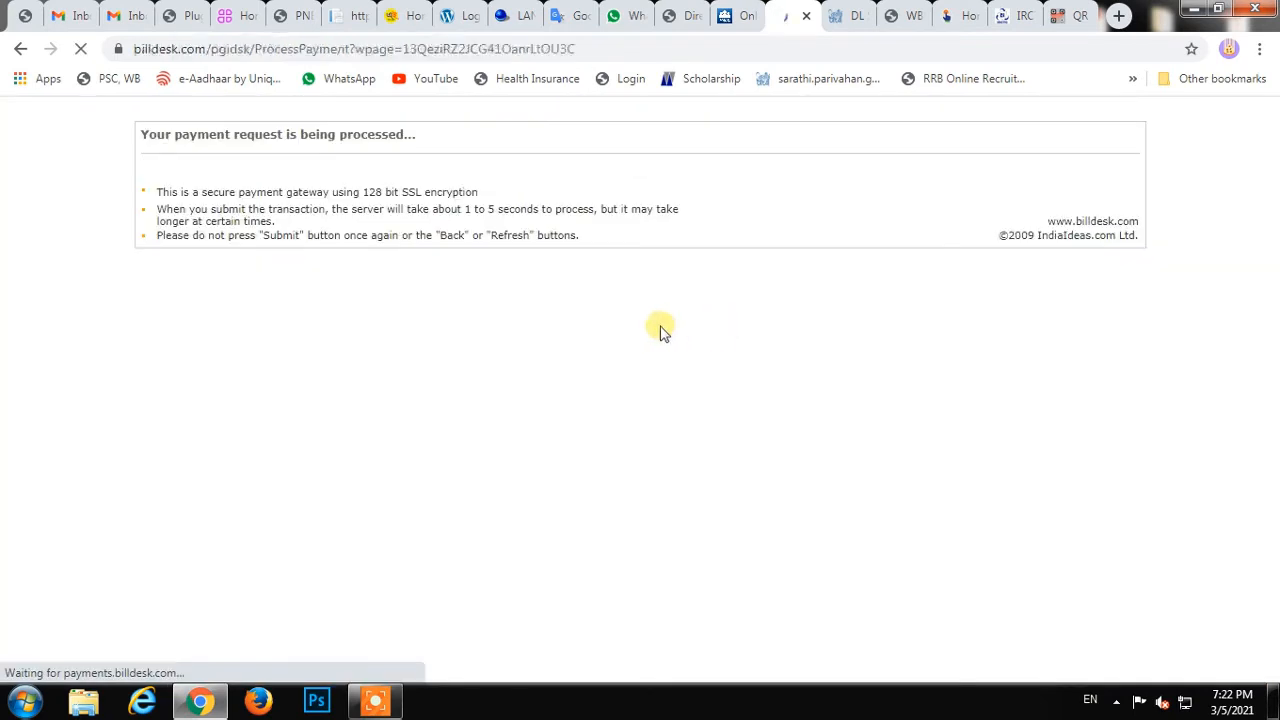
Switch to Debit Card payment and begin entering the card number
{"action": "left_click", "coordinate": [264, 235]}
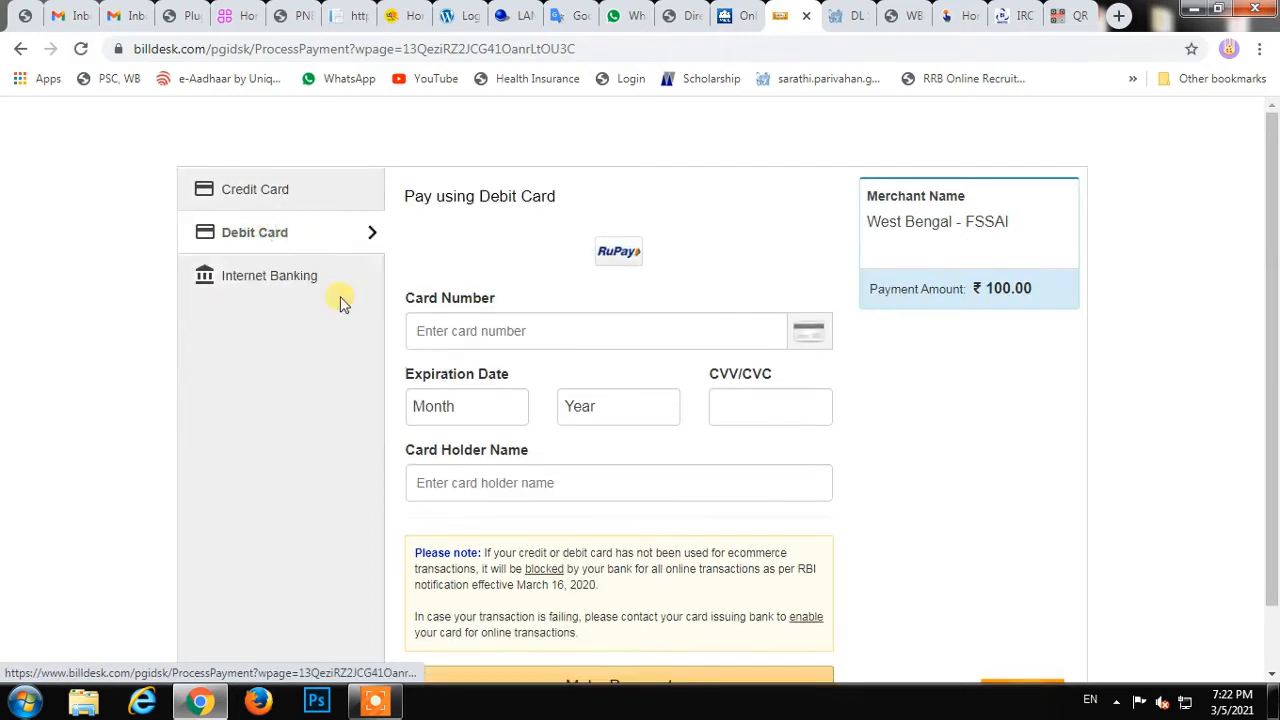
{"action": "left_click", "coordinate": [543, 330]}
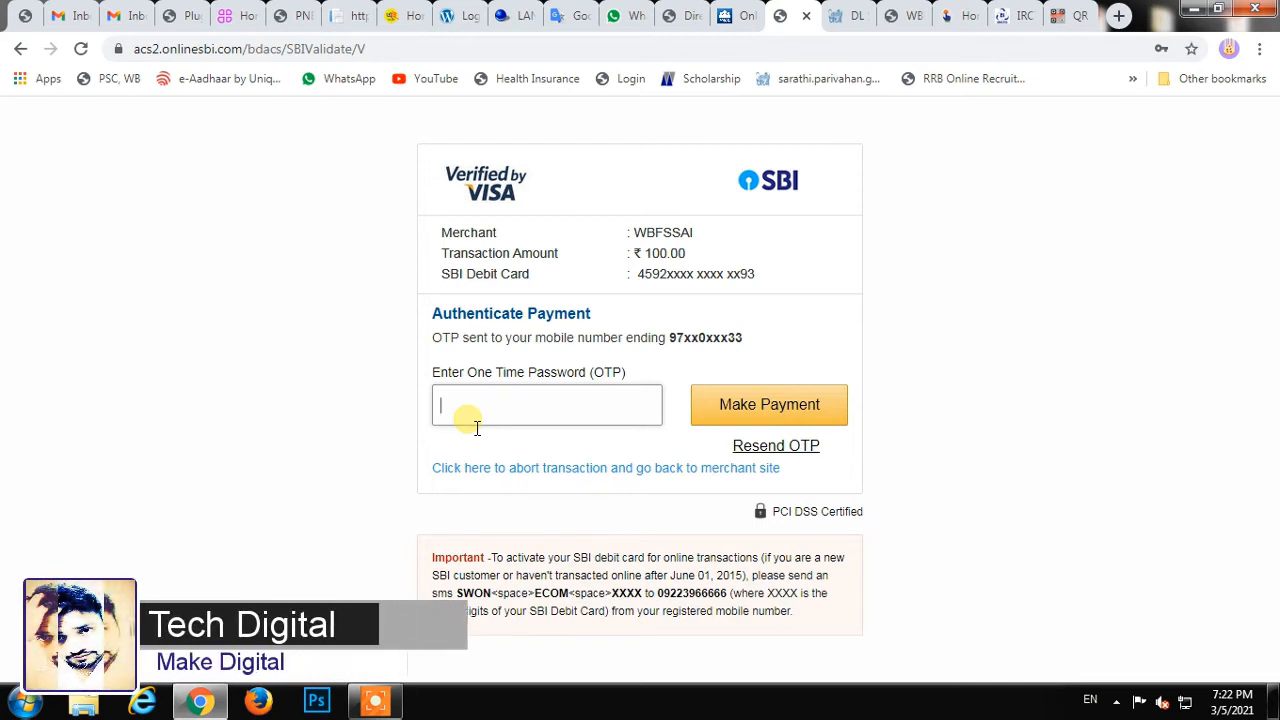
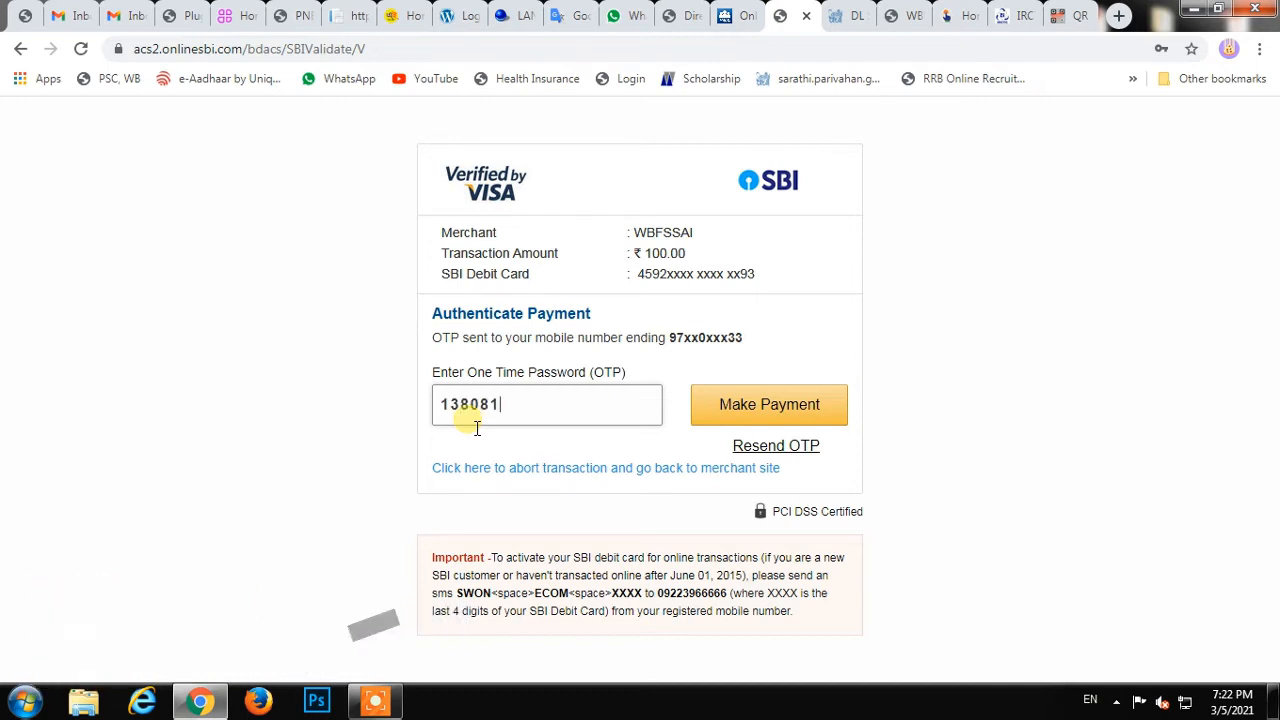
Authorise the payment with the one-time password, then print the Application Receipt
{"action": "left_click", "coordinate": [759, 415]}
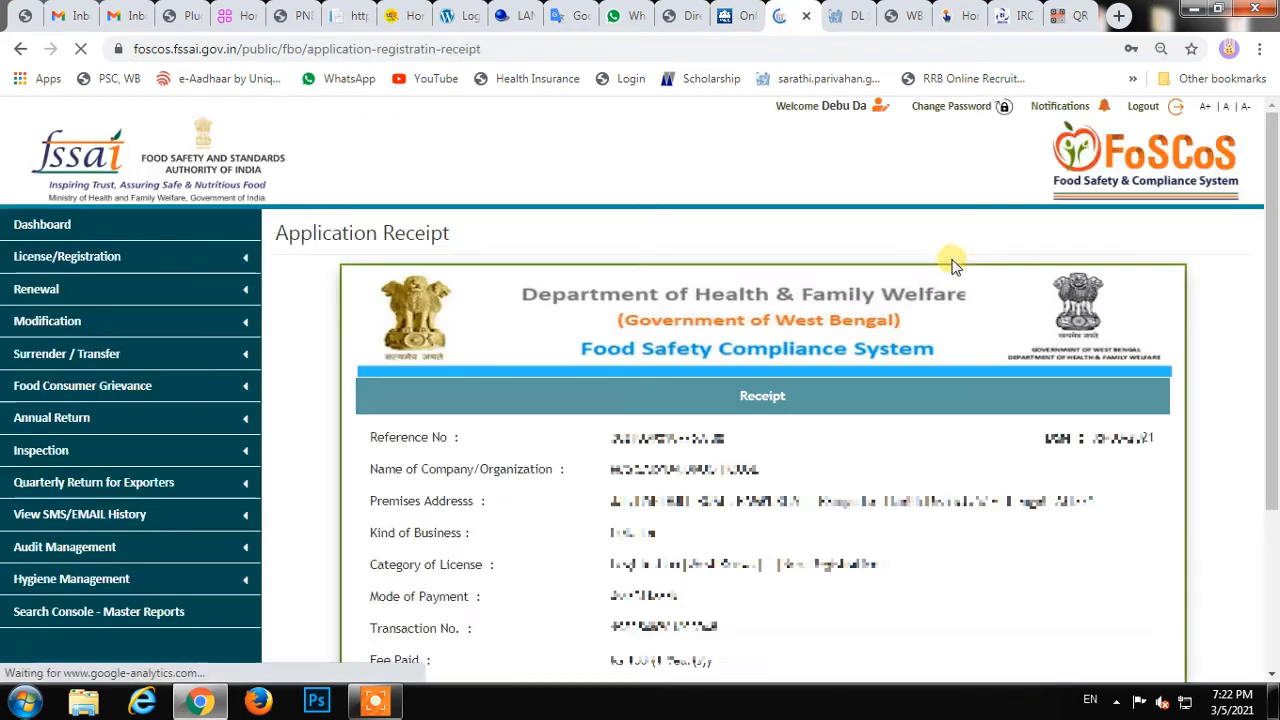
{"action": "scroll", "coordinate": [852, 450], "scroll_direction": "down", "scroll_amount": 3}
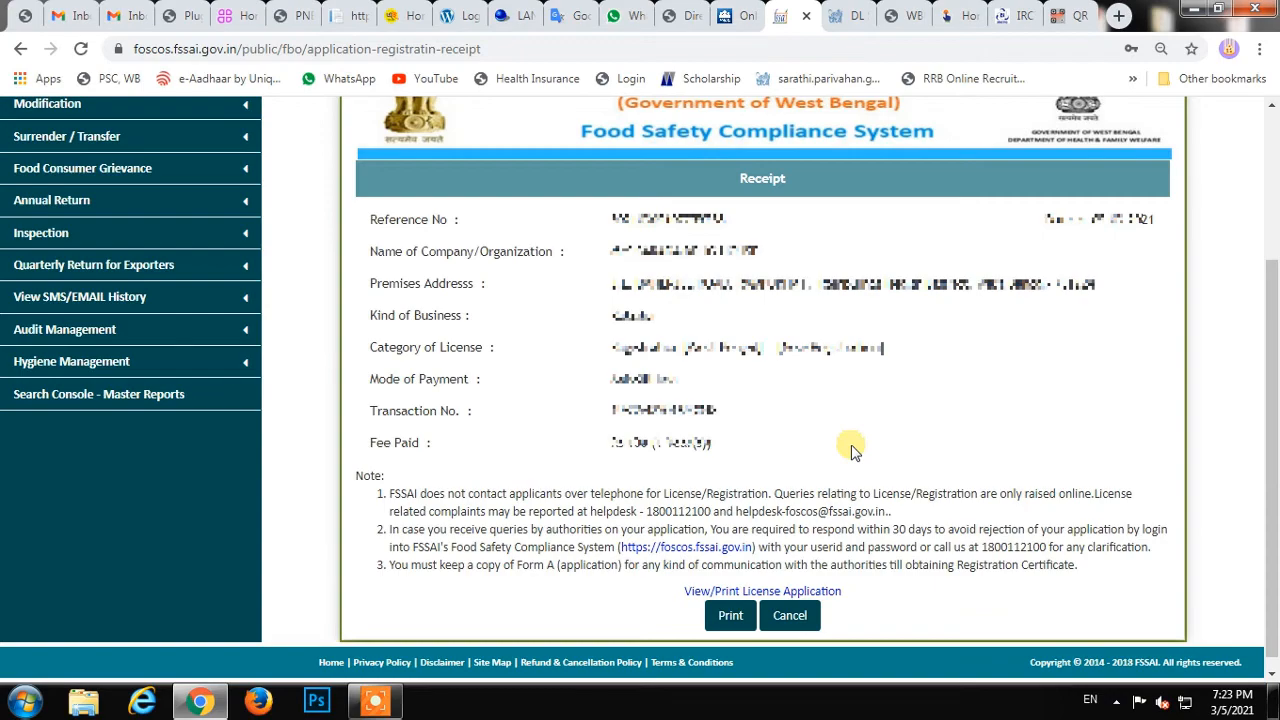
{"action": "left_click", "coordinate": [731, 617]}
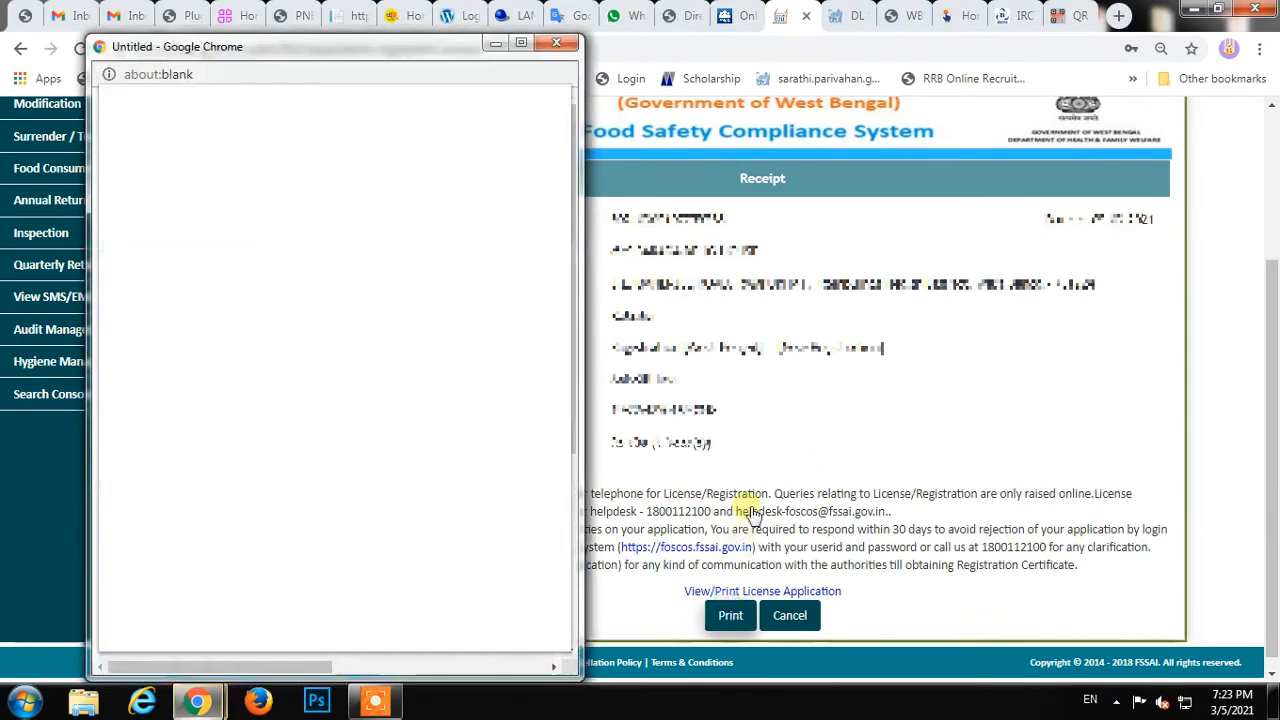